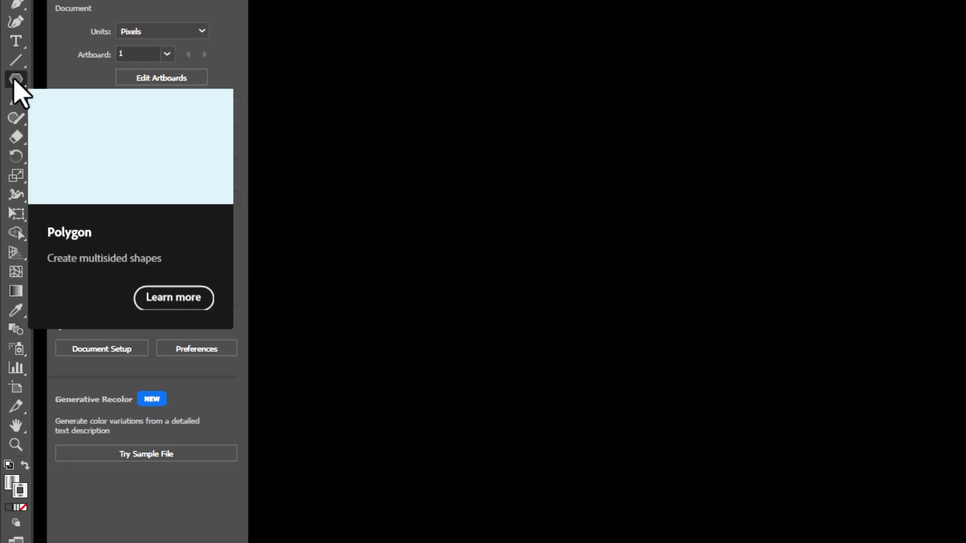
# - Draw a wide rectangle and fill it with the White, Black gradient swatch
pyautogui.click(14, 81)
pyautogui.click(93, 80)
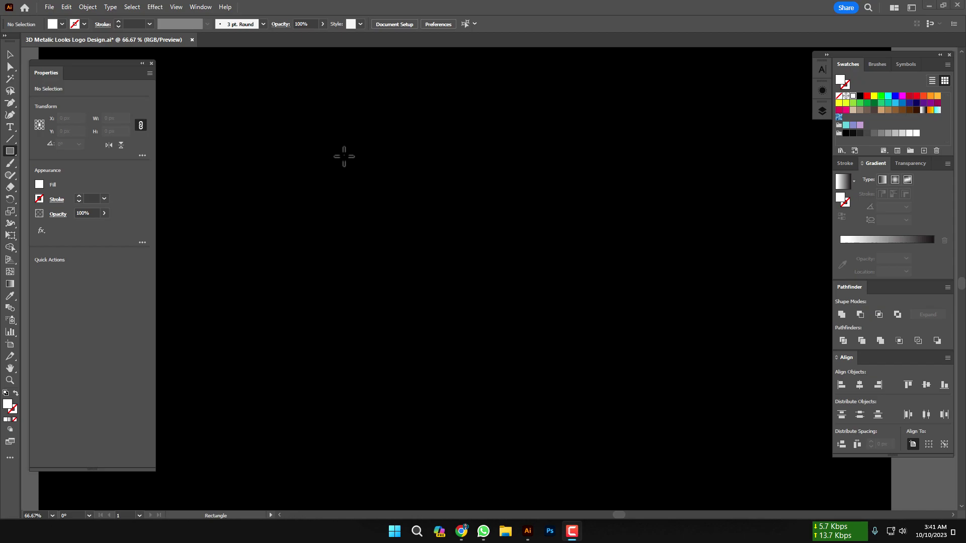
pyautogui.moveTo(345, 157); pyautogui.dragTo(536, 193)
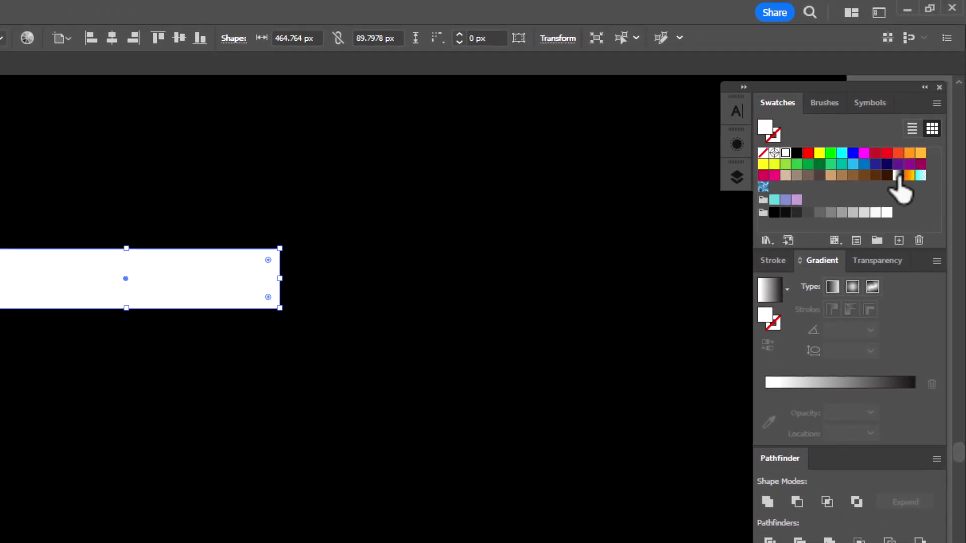
pyautogui.click(897, 176)
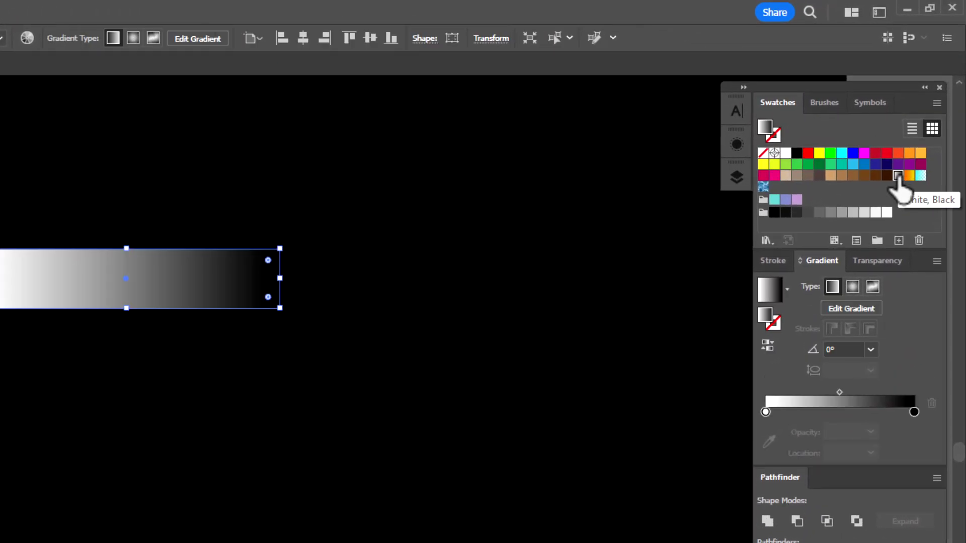
# - Add three colour stops to the rectangle's gradient, making five stops in total
pyautogui.click(798, 416)
pyautogui.click(840, 416)
pyautogui.click(881, 415)
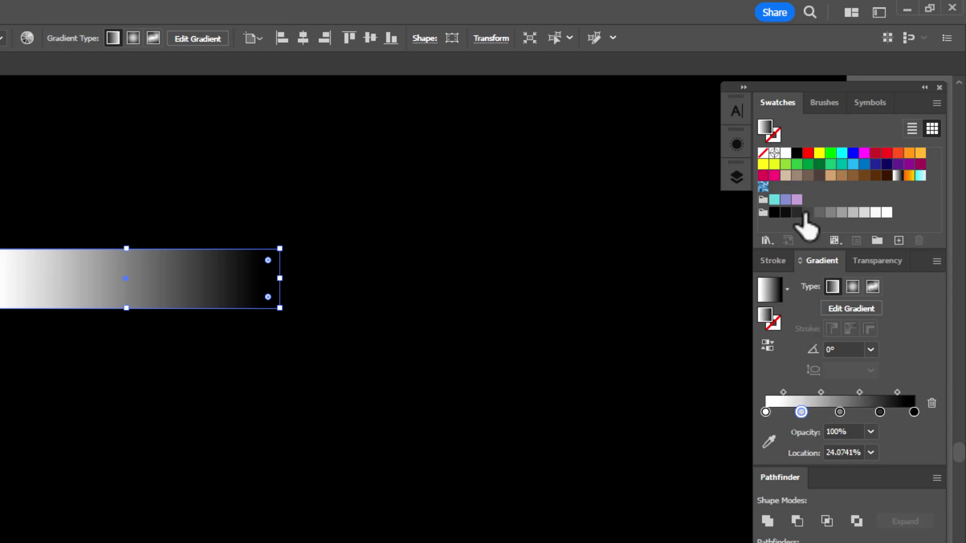
# - Recolour the five stops with grey and white swatches so dark and light bands alternate
pyautogui.moveTo(800, 222); pyautogui.dragTo(767, 414)
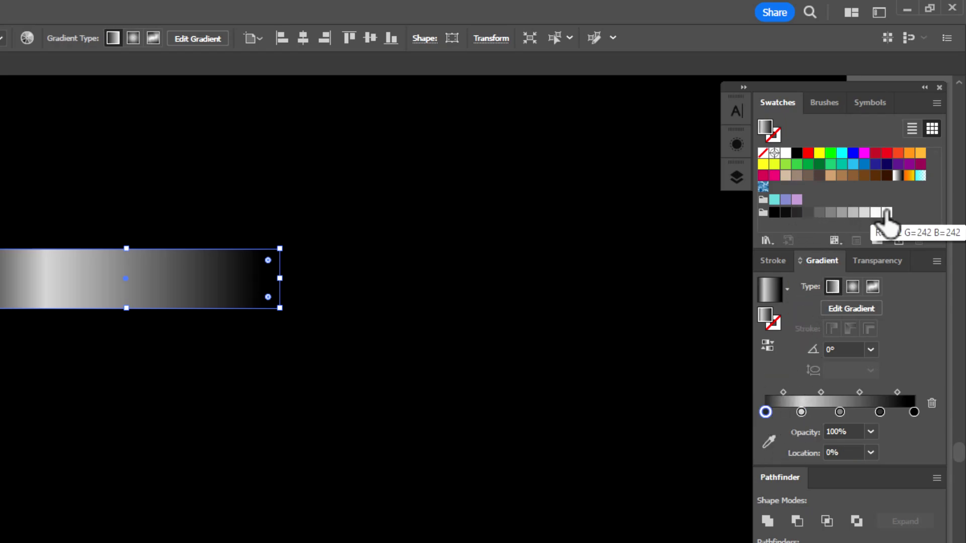
pyautogui.moveTo(888, 216); pyautogui.dragTo(803, 413)
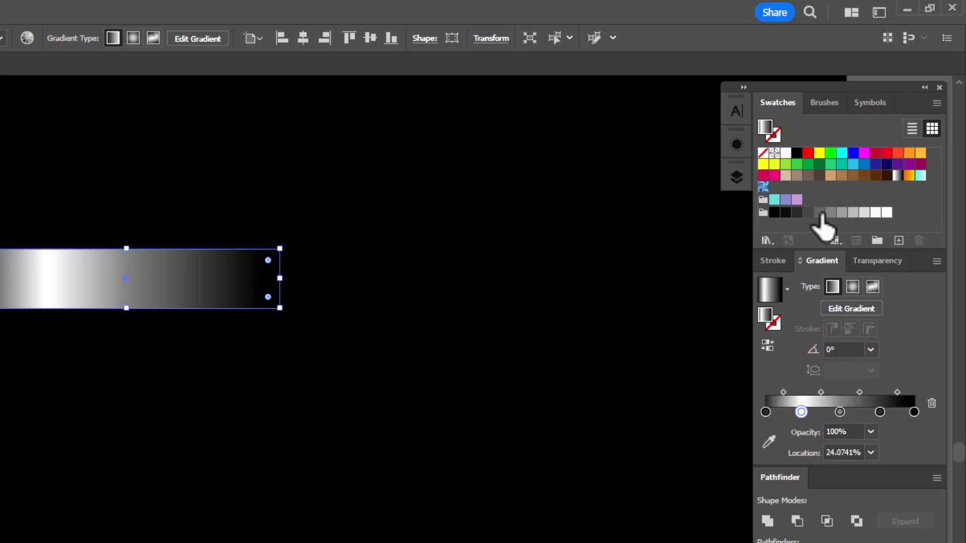
pyautogui.moveTo(821, 216); pyautogui.dragTo(839, 412)
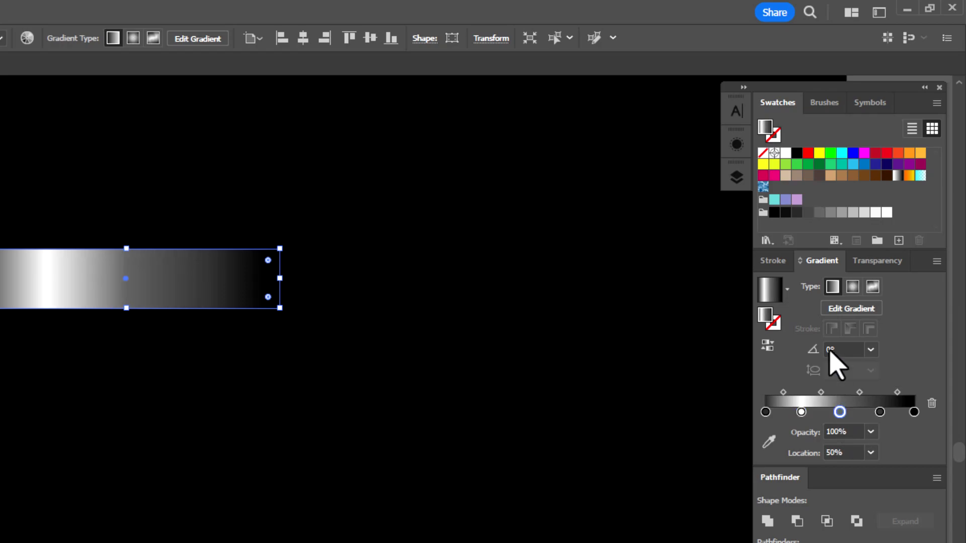
pyautogui.moveTo(786, 164); pyautogui.dragTo(881, 425)
pyautogui.moveTo(808, 212); pyautogui.dragTo(915, 423)
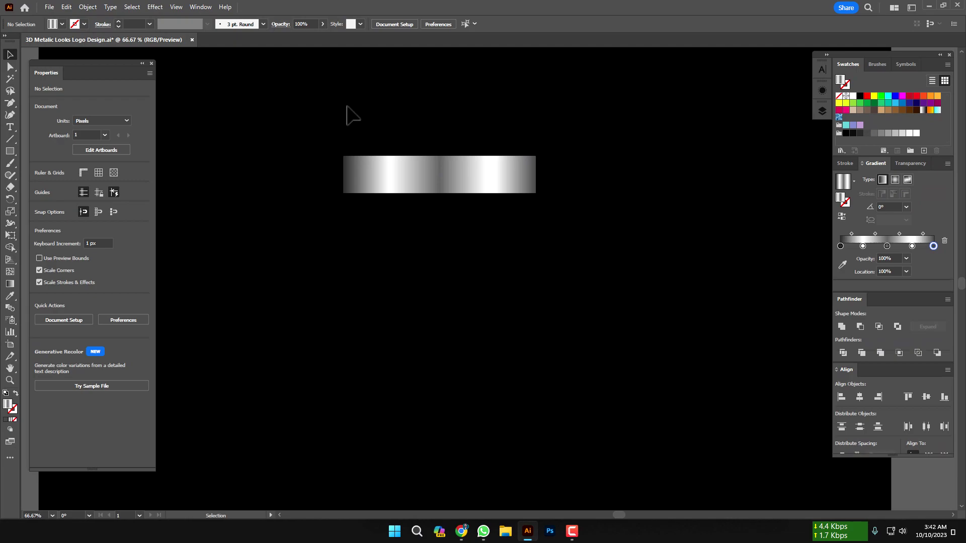
pyautogui.moveTo(347, 113); pyautogui.dragTo(523, 262)
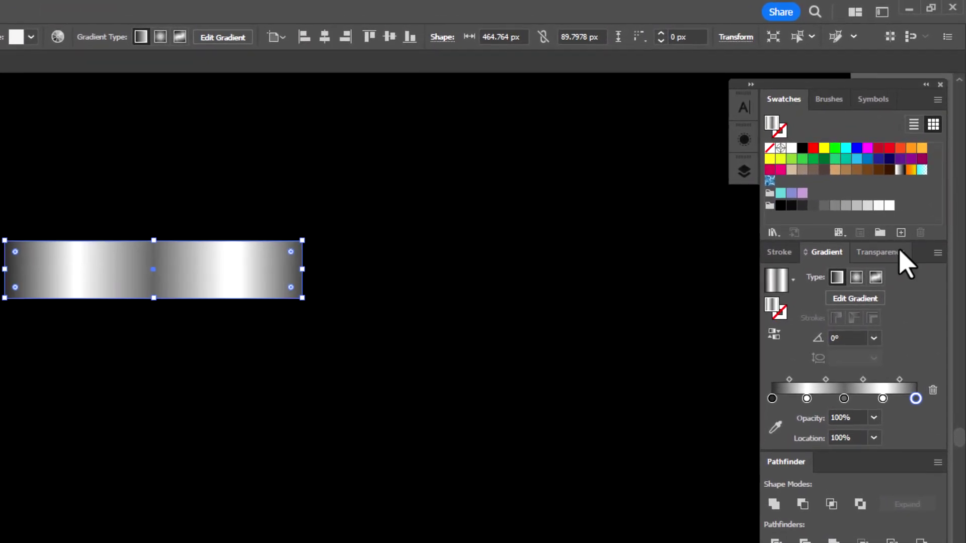
# - Save the silver gradient as swatch 'METAL' and move the rectangle higher up
pyautogui.click(900, 233)
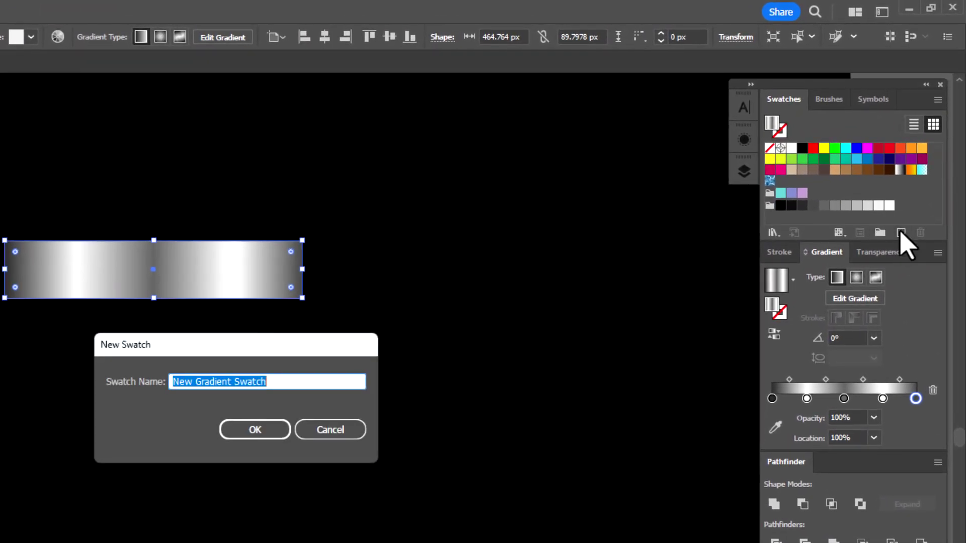
pyautogui.moveTo(317, 347); pyautogui.dragTo(627, 198)
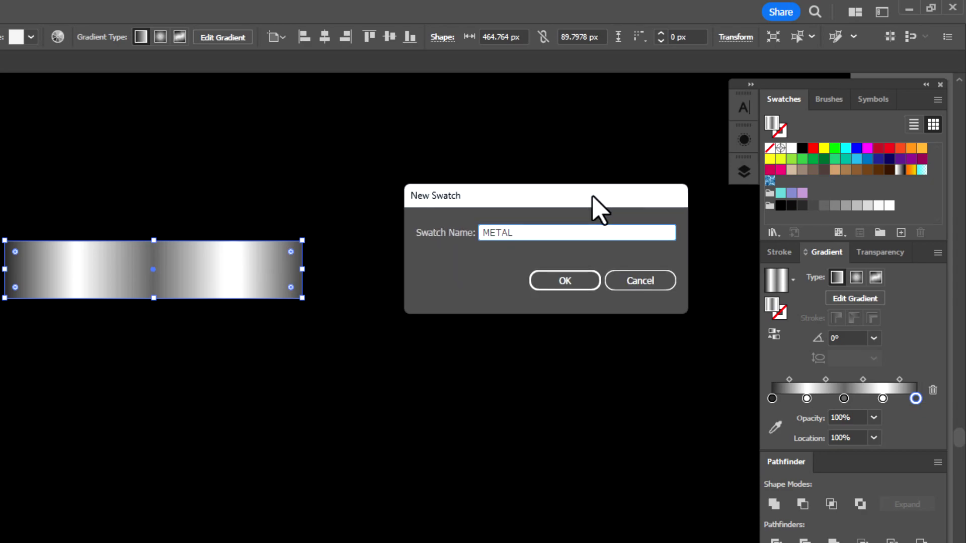
pyautogui.click(569, 281)
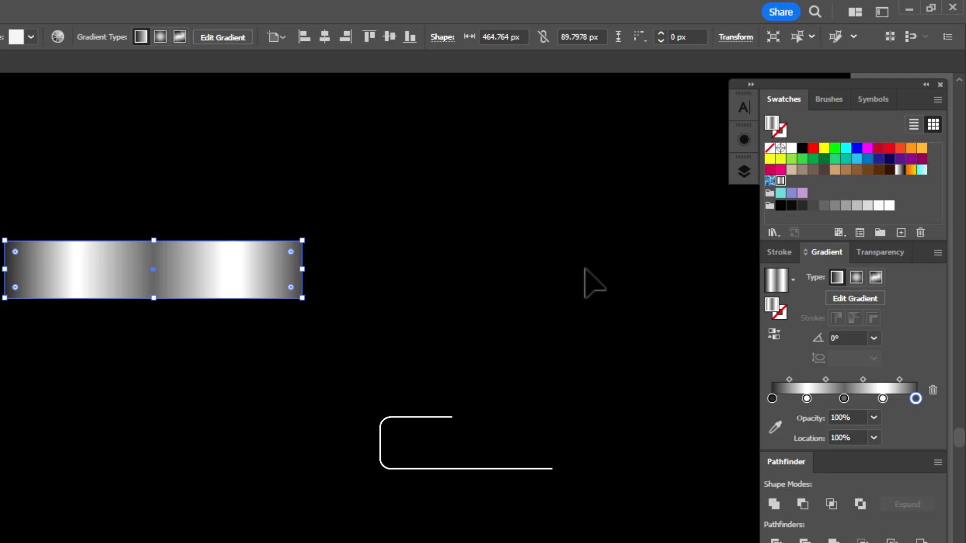
pyautogui.moveTo(468, 177); pyautogui.dragTo(485, 115)
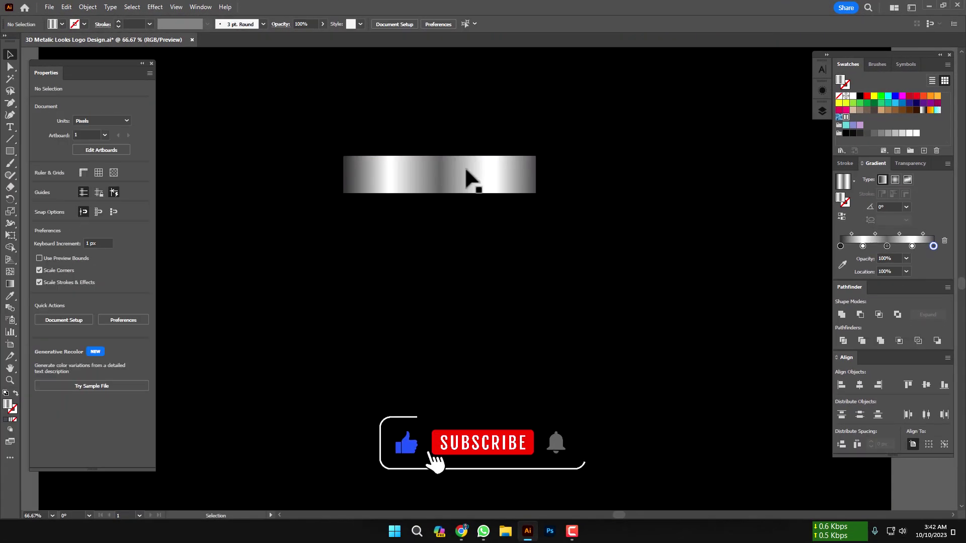
pyautogui.hotkey('ctrl', 'shift', 'a')
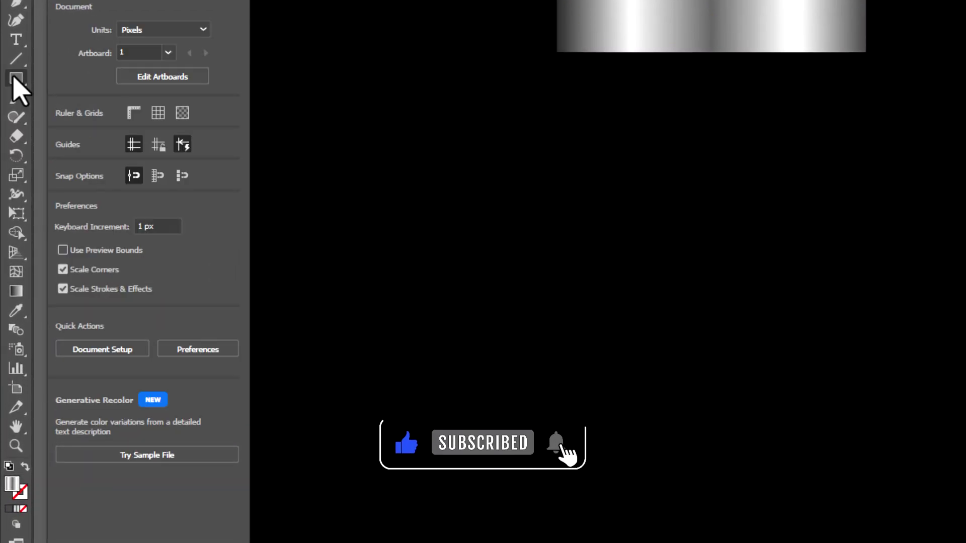
# - Create a 900 × 50 px gradient bar below the first rectangle and centre it horizontally
pyautogui.click(10, 148)
pyautogui.click(405, 209)
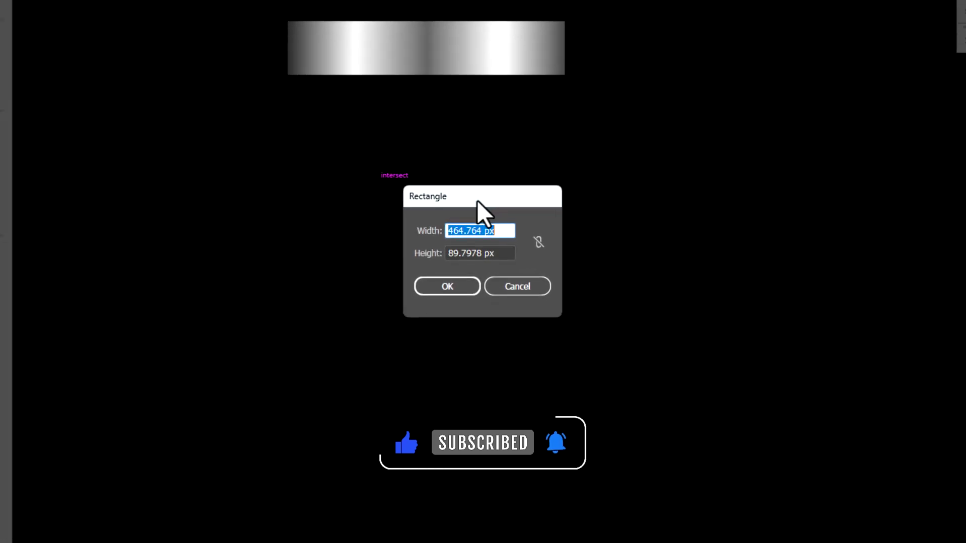
pyautogui.moveTo(497, 163); pyautogui.dragTo(491, 130)
pyautogui.click(508, 176)
pyautogui.write('900')
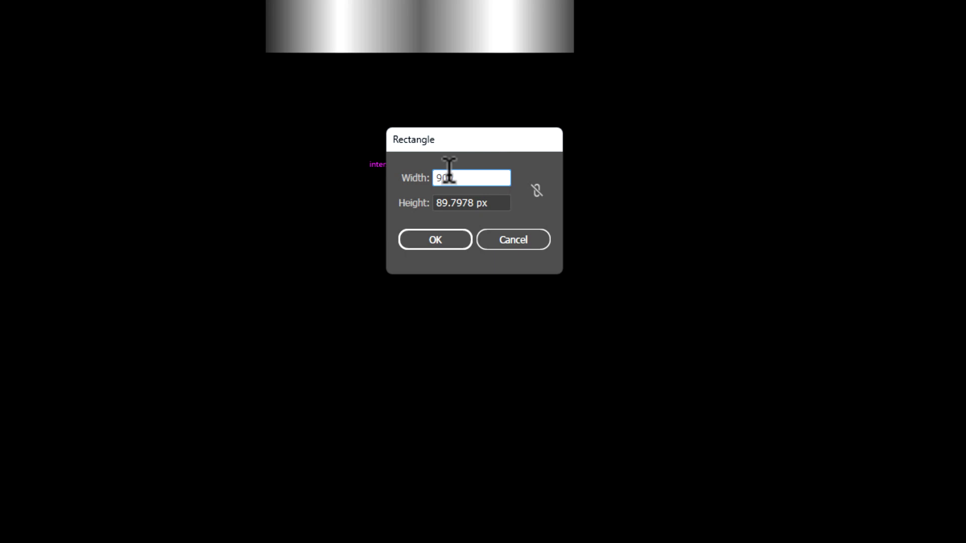
pyautogui.moveTo(495, 210); pyautogui.dragTo(444, 204)
pyautogui.write('50')
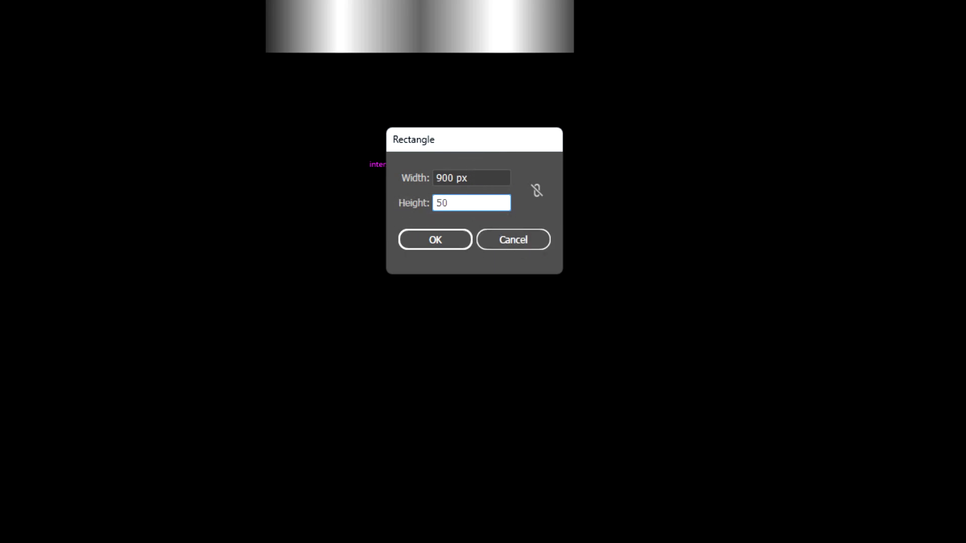
pyautogui.click(436, 239)
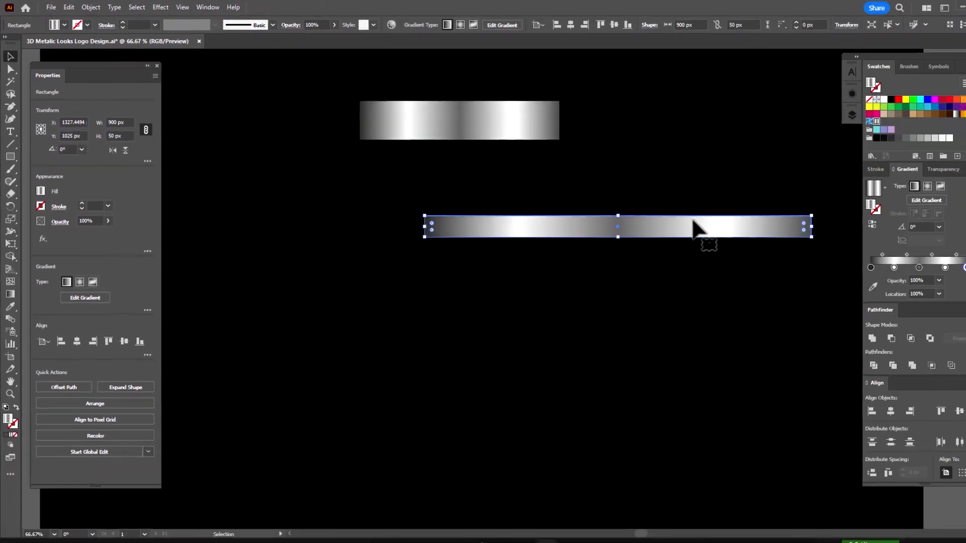
pyautogui.moveTo(694, 226); pyautogui.dragTo(556, 222)
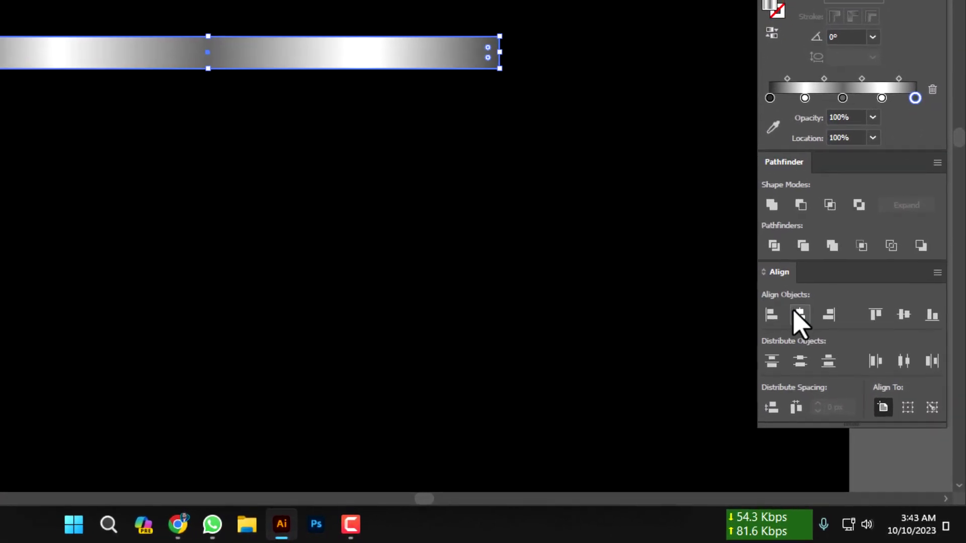
pyautogui.click(813, 332)
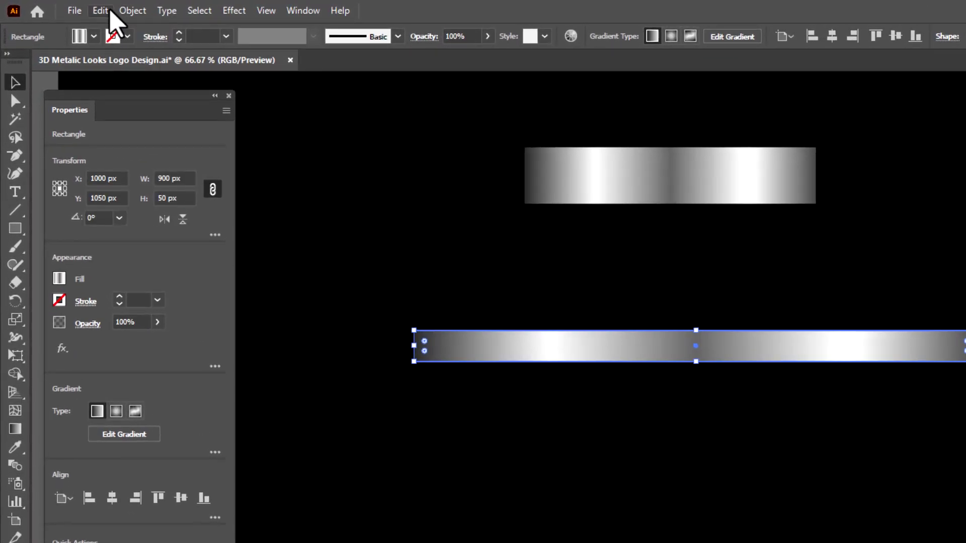
# - Paste two copies of the bar in front and stack them downward beneath it
pyautogui.click(68, 7)
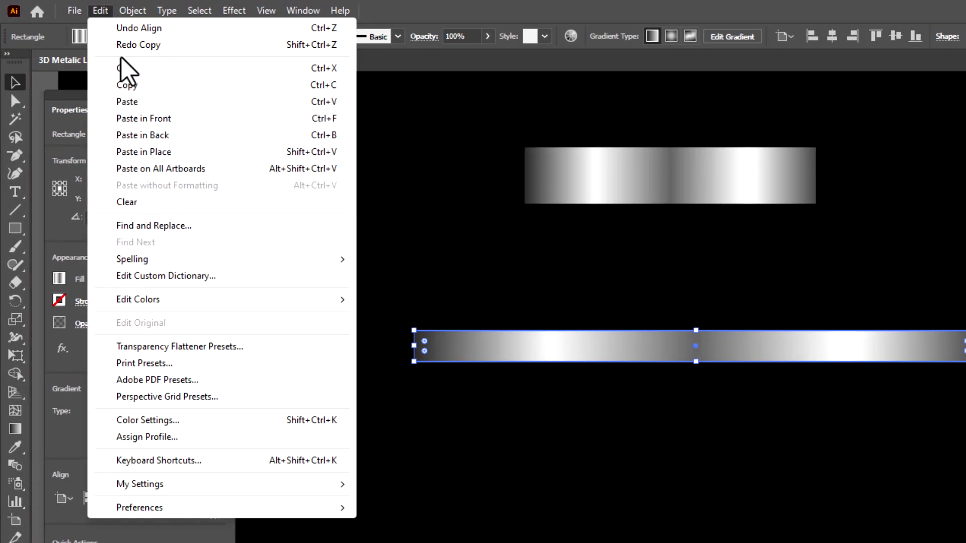
pyautogui.click(132, 85)
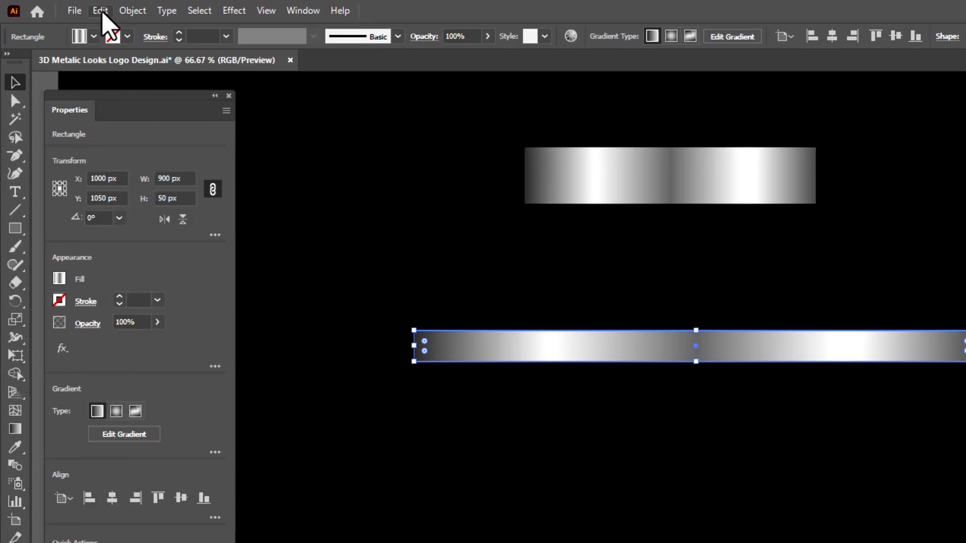
pyautogui.click(100, 10)
pyautogui.click(153, 119)
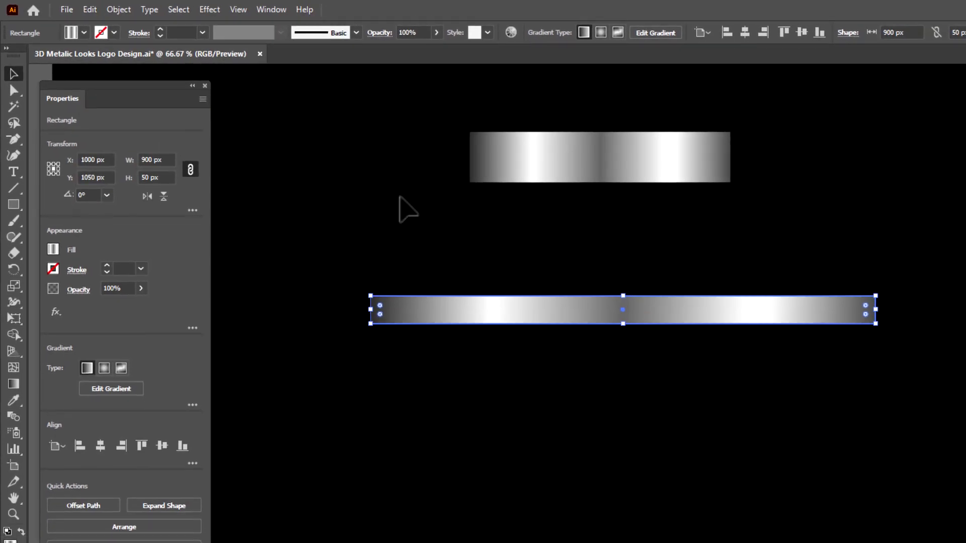
pyautogui.click(402, 207)
pyautogui.moveTo(672, 304); pyautogui.dragTo(671, 343)
pyautogui.click(90, 9)
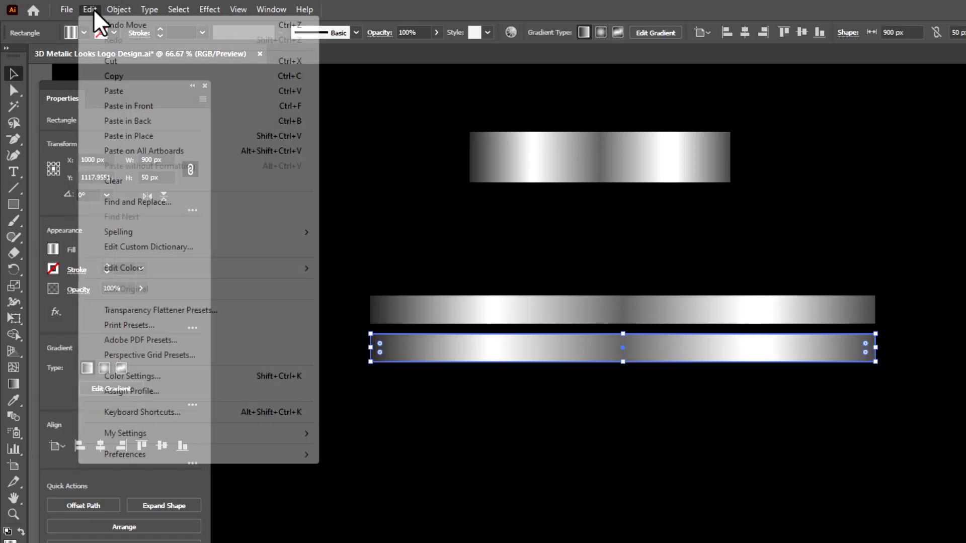
pyautogui.click(150, 105)
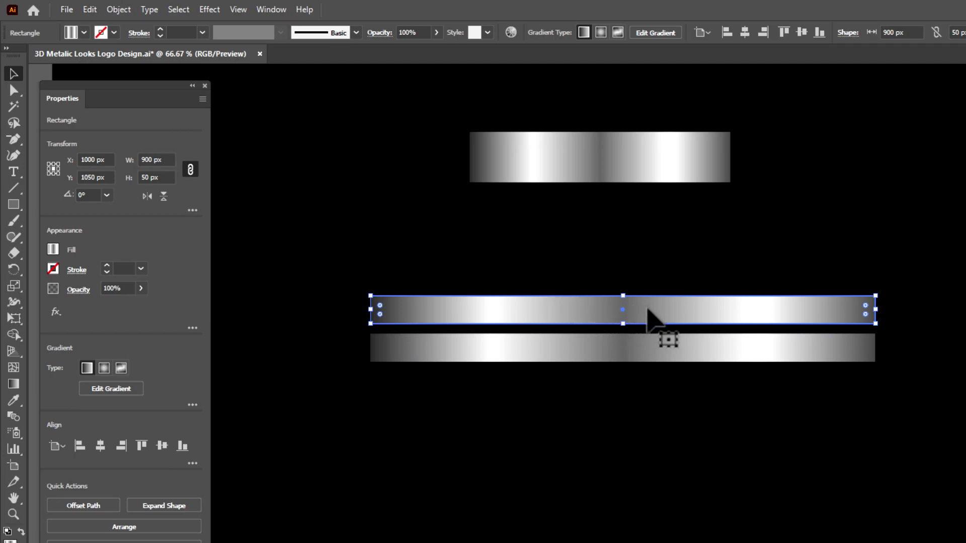
pyautogui.moveTo(648, 310); pyautogui.dragTo(648, 386)
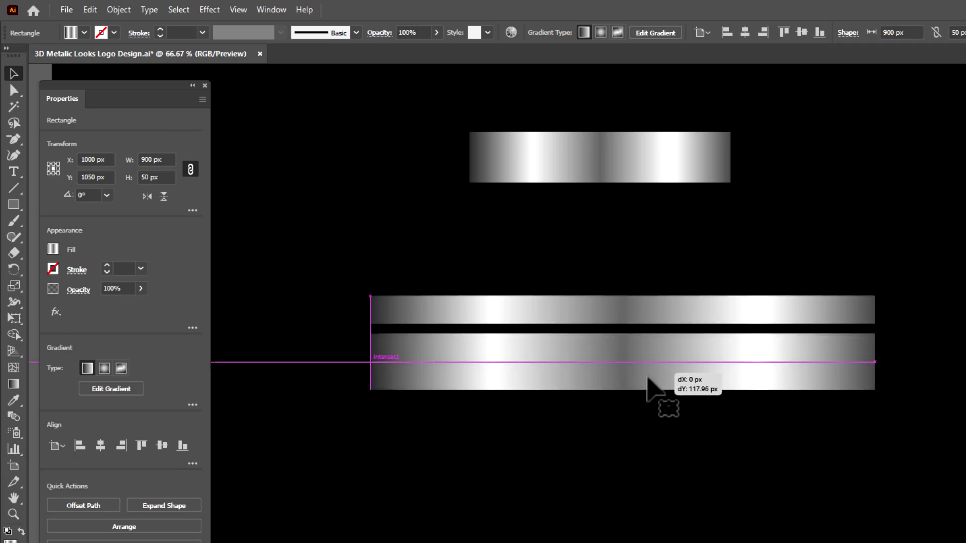
pyautogui.click(668, 492)
# - Centre the three stacked bars horizontally on each other
pyautogui.moveTo(550, 258); pyautogui.dragTo(582, 453)
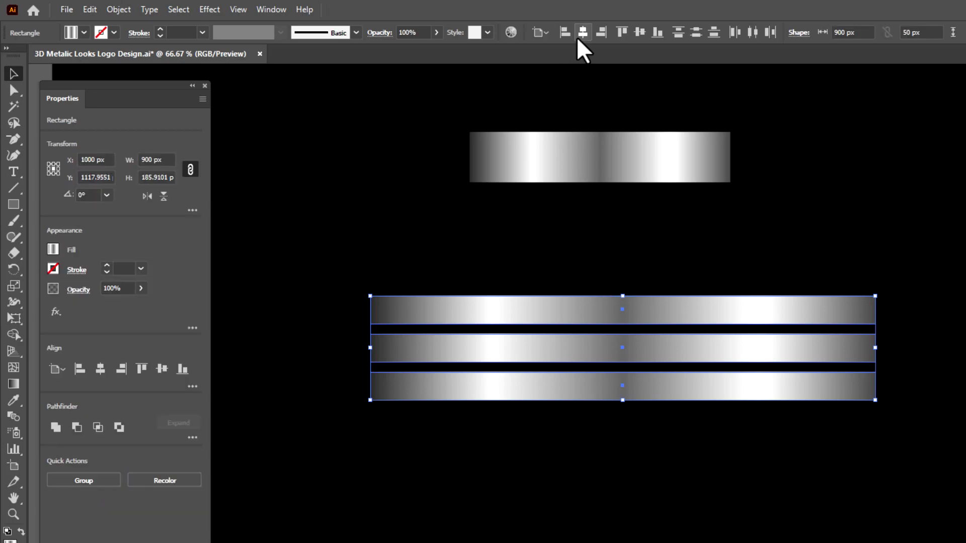
pyautogui.click(502, 188)
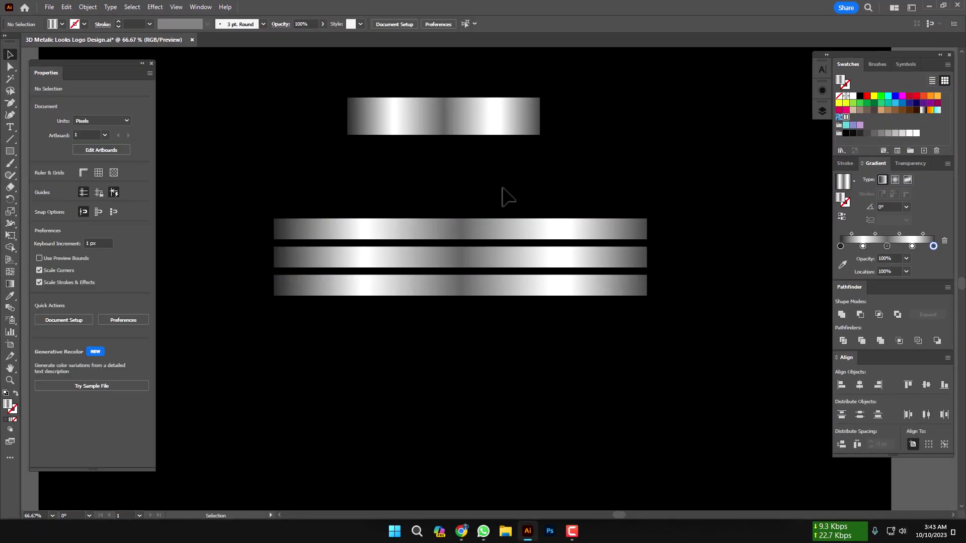
pyautogui.click(483, 240)
pyautogui.click(403, 171)
# - Set the middle bar's width to 800 px
pyautogui.click(446, 262)
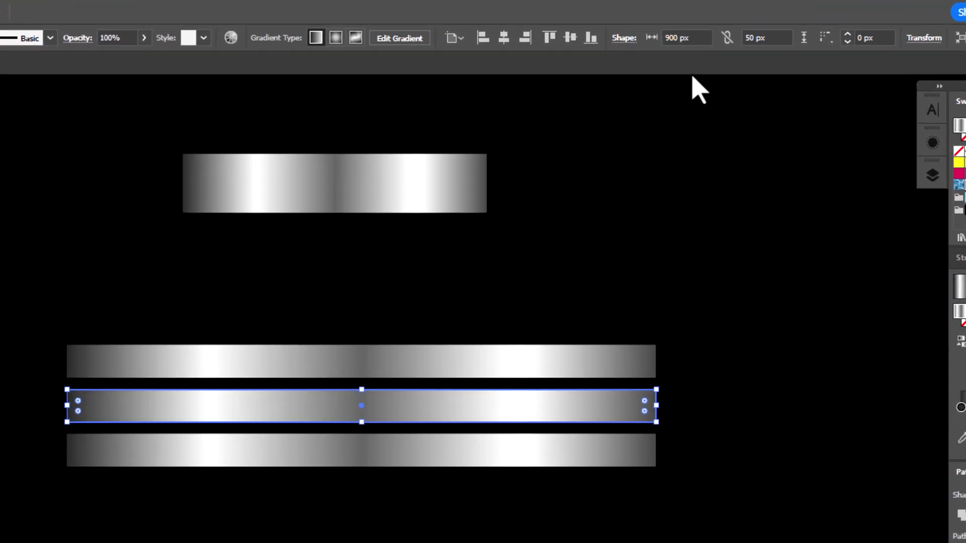
pyautogui.click(685, 38)
pyautogui.write('800')
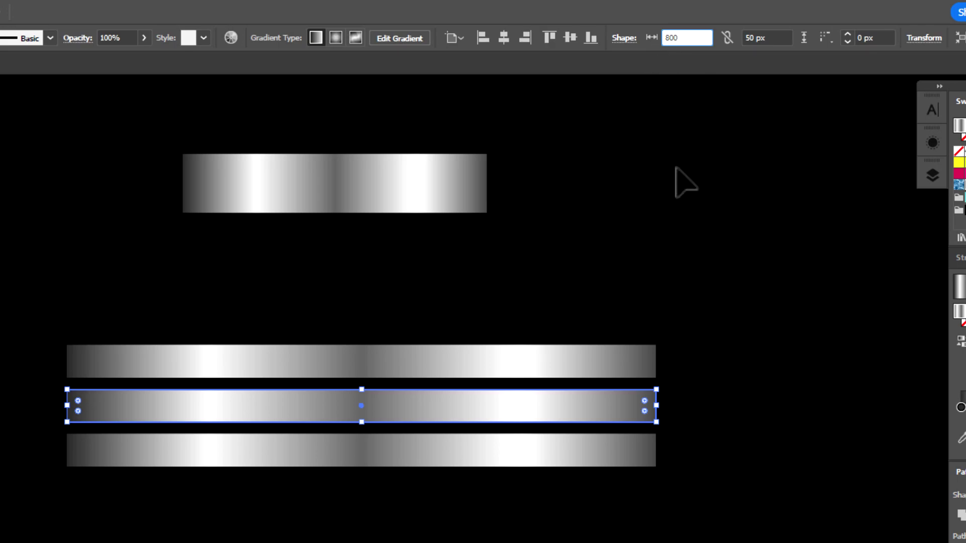
pyautogui.press('Return')
pyautogui.click(474, 530)
# - Set the bottom bar's width to 700 px
pyautogui.click(435, 455)
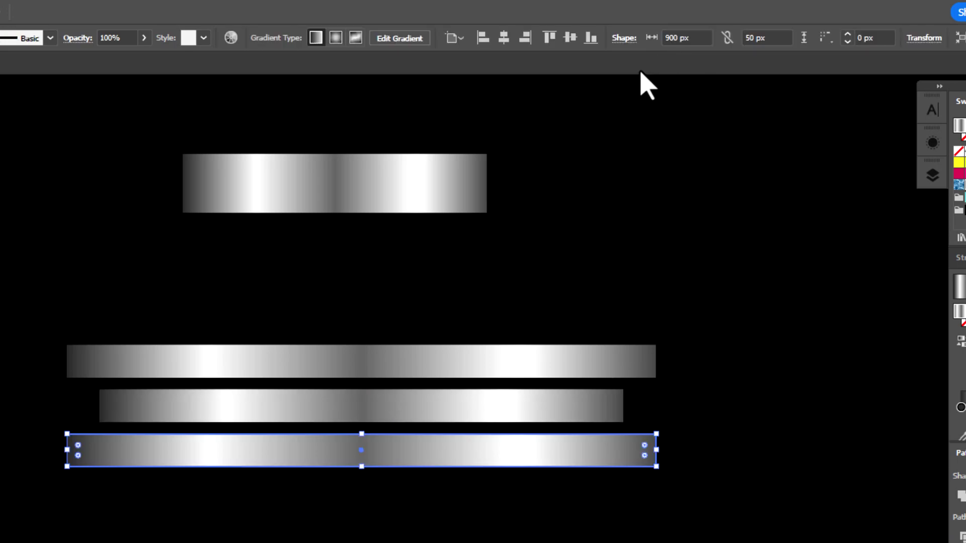
pyautogui.click(686, 38)
pyautogui.write('700')
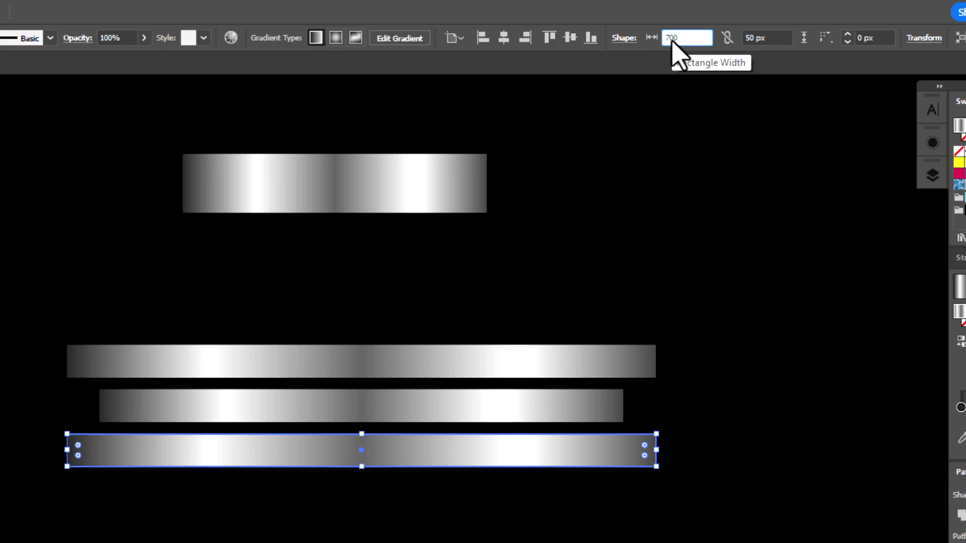
pyautogui.press('Return')
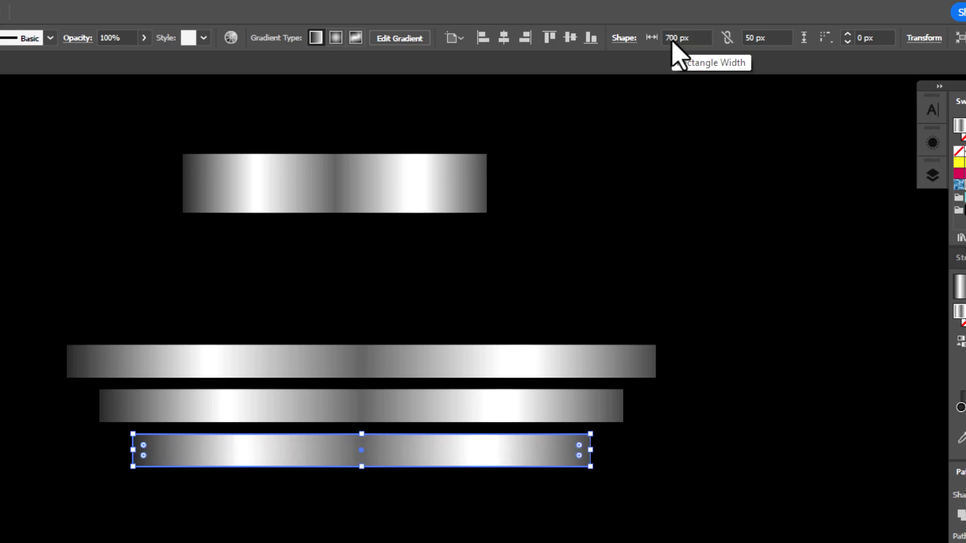
pyautogui.click(579, 307)
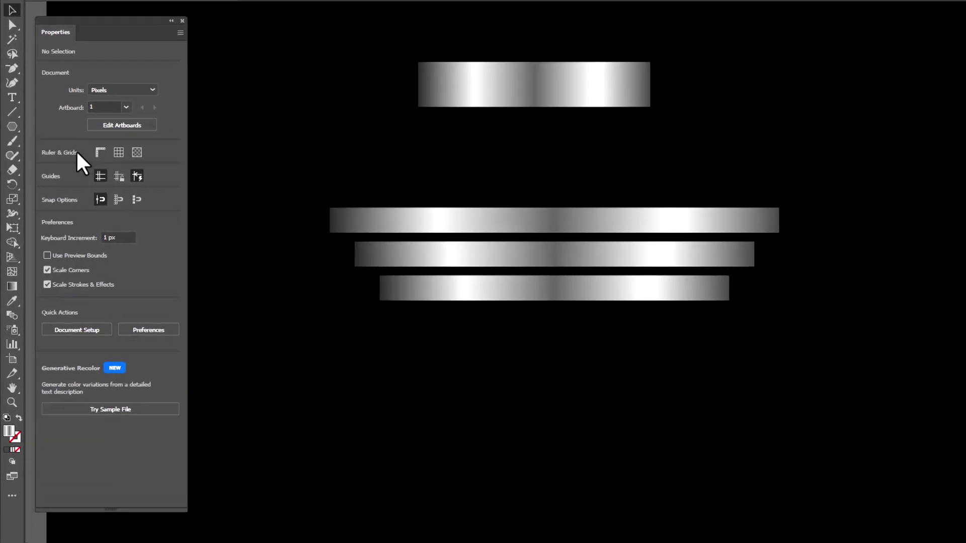
pyautogui.click(12, 126)
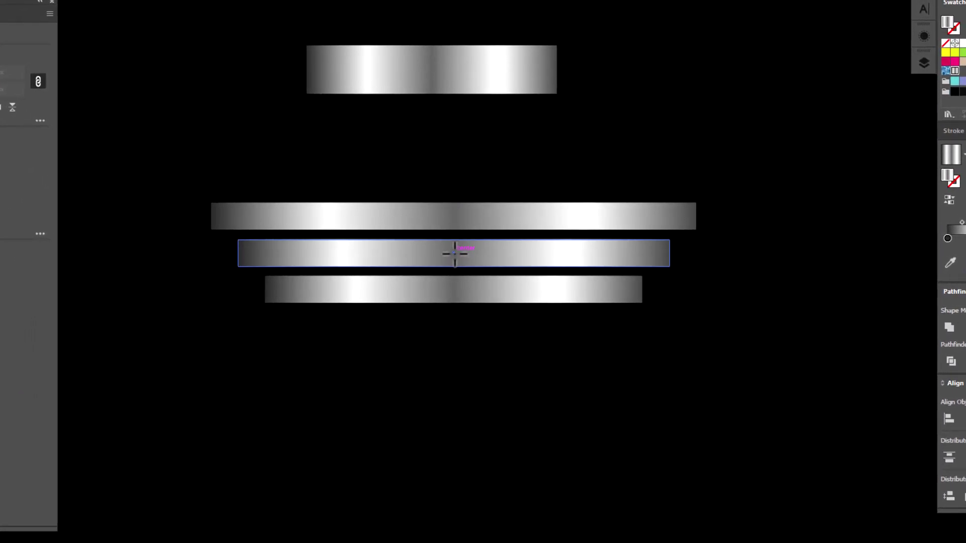
# - Draw a hexagon centred over the bars and rotate it 30°
pyautogui.moveTo(453, 252); pyautogui.dragTo(510, 318)
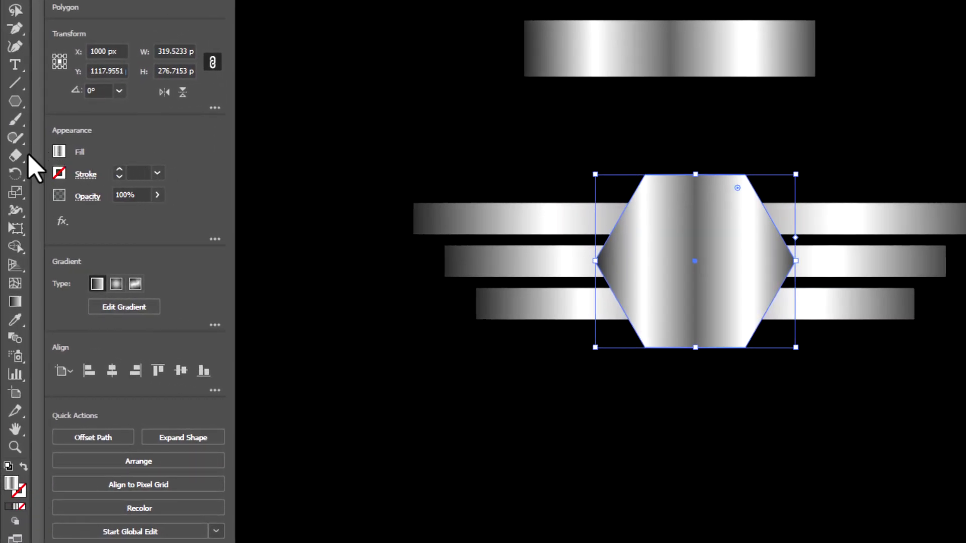
pyautogui.click(15, 175)
pyautogui.doubleClick(14, 175)
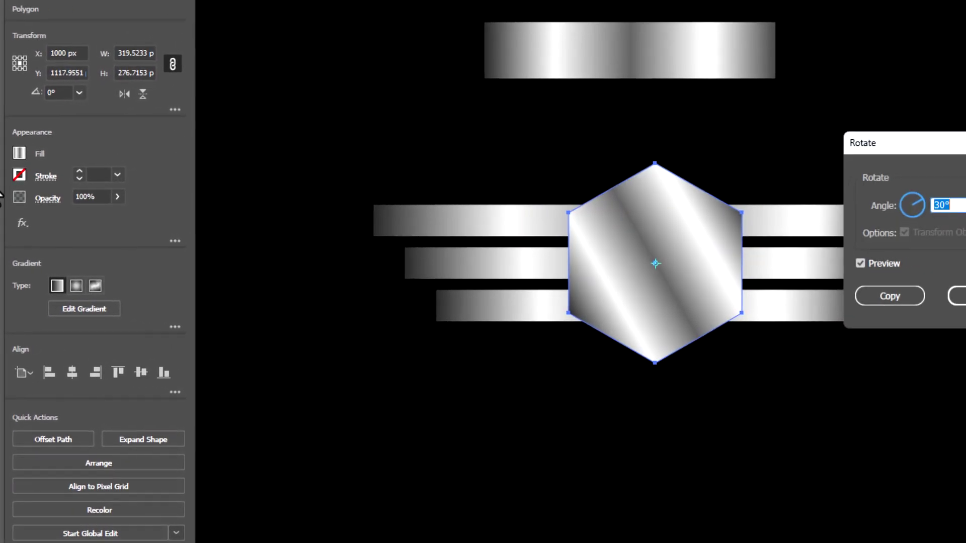
pyautogui.click(778, 314)
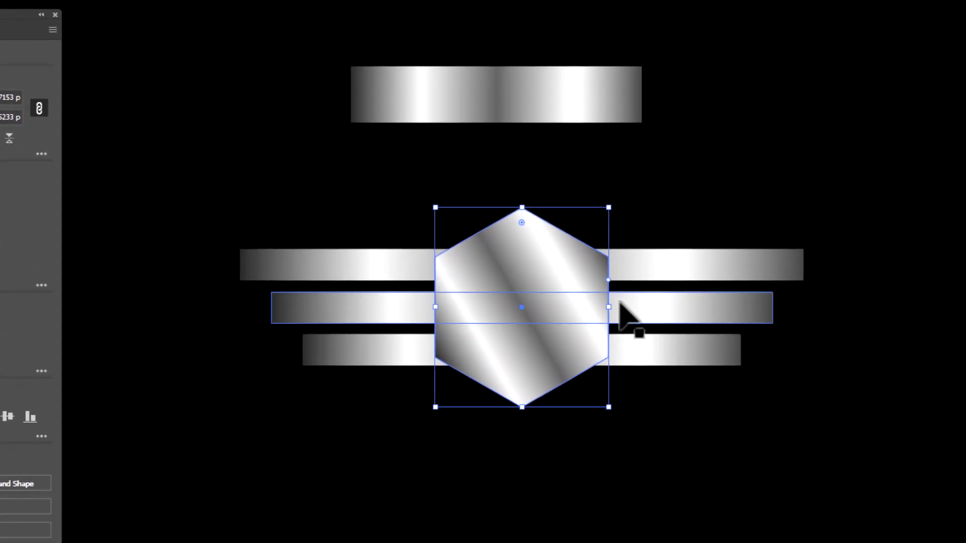
# - Stretch the hexagon slightly wider and start a 15 px Offset Path on it
pyautogui.keyDown('shift'); pyautogui.click(624, 312); pyautogui.keyUp('shift')
pyautogui.moveTo(616, 310); pyautogui.dragTo(632, 308)
pyautogui.click(701, 183)
pyautogui.click(547, 210)
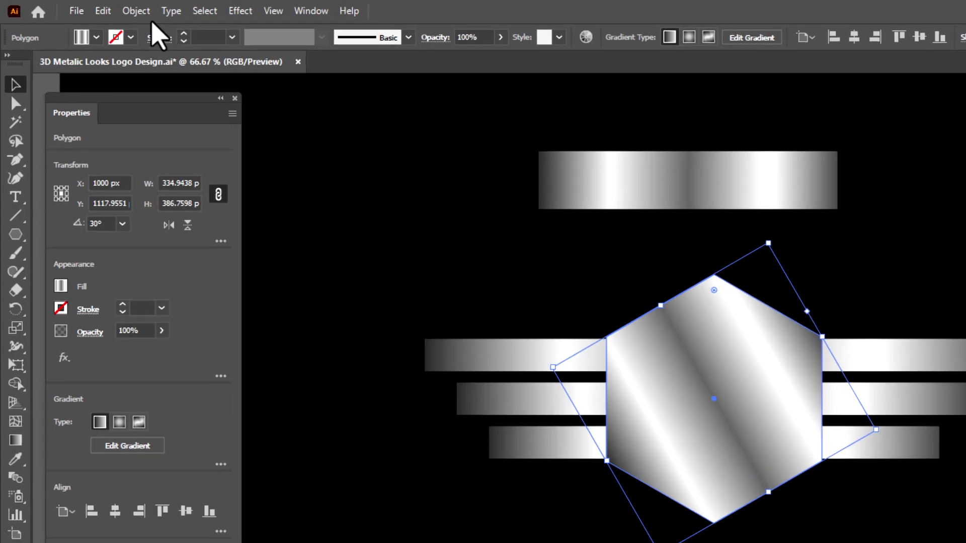
pyautogui.click(105, 9)
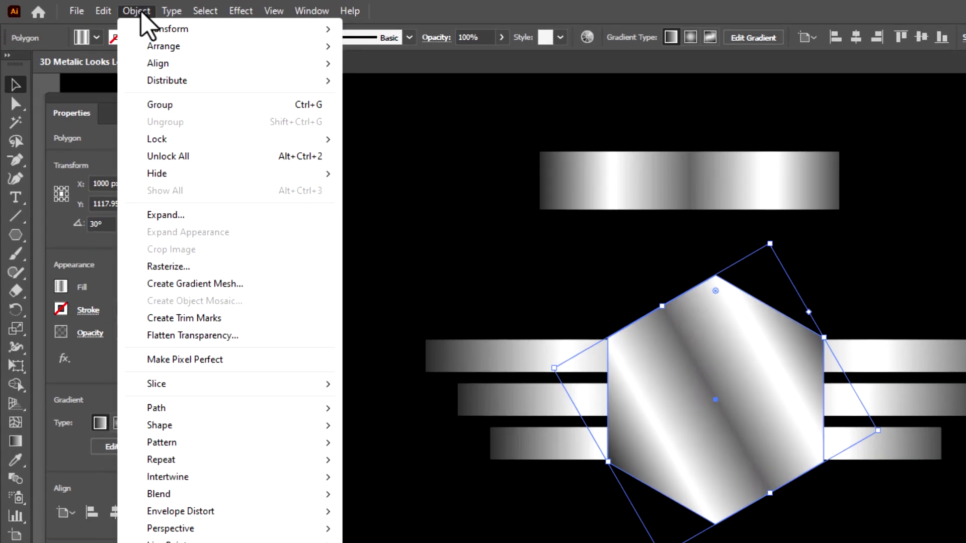
pyautogui.moveTo(94, 392)
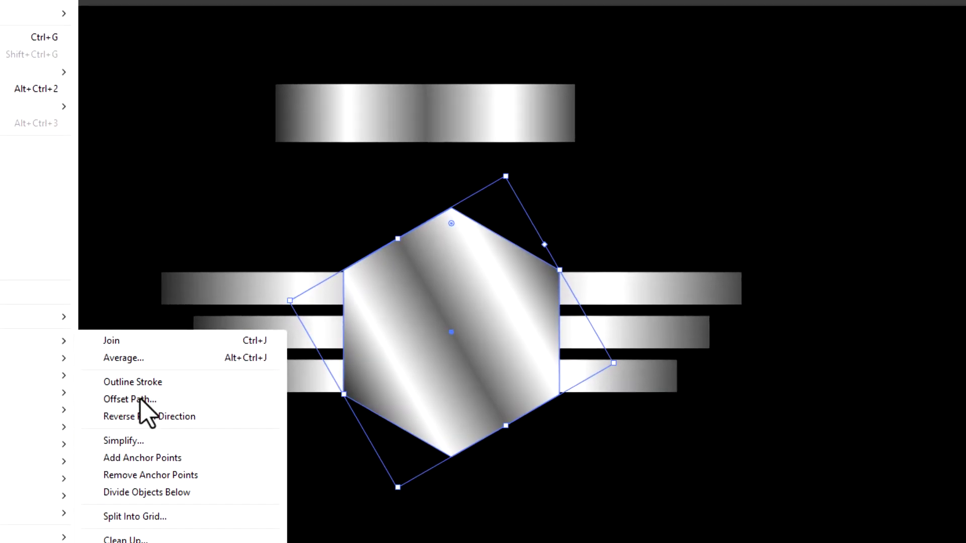
pyautogui.click(402, 448)
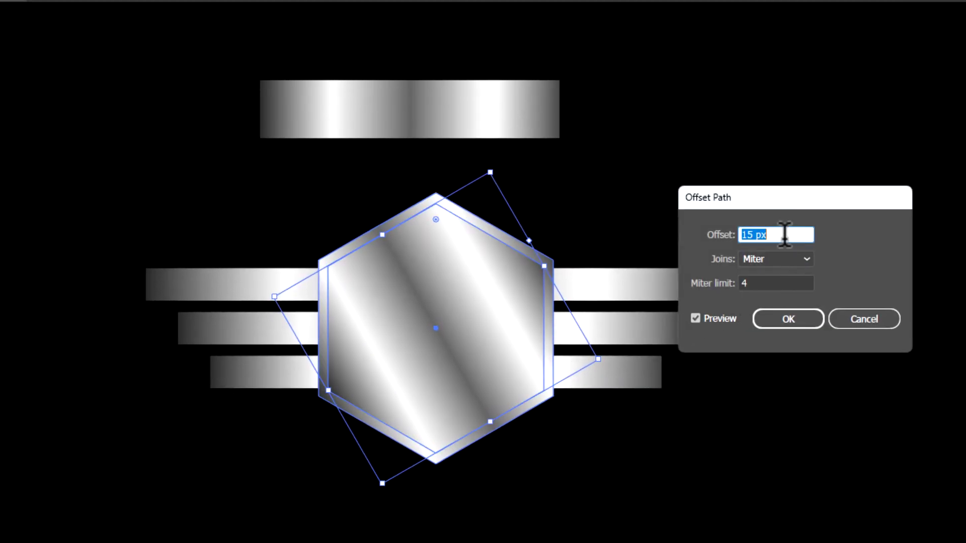
# - Apply the 15 px offset, then use Shape Builder to remove the bar sections inside the hexagon
pyautogui.click(789, 320)
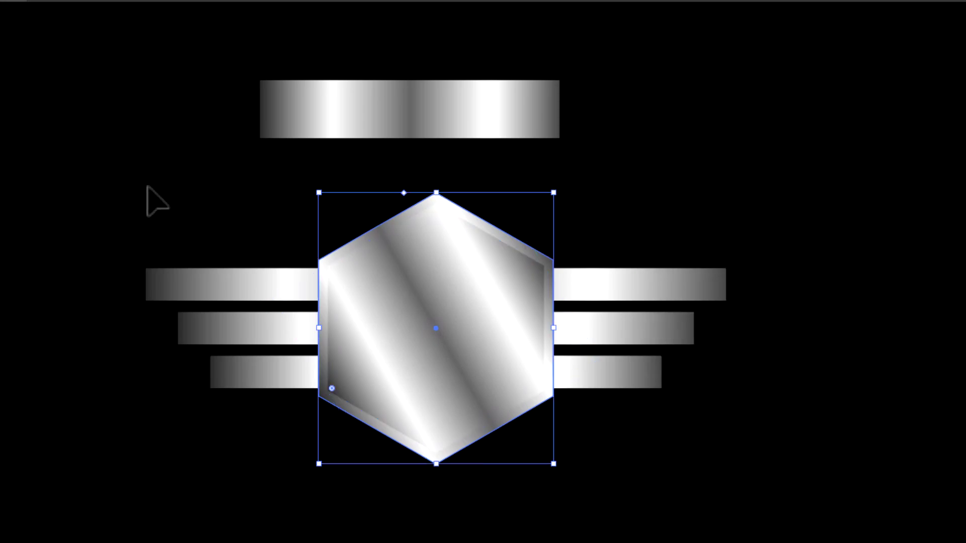
pyautogui.keyDown('shift'); pyautogui.click(653, 287); pyautogui.keyUp('shift')
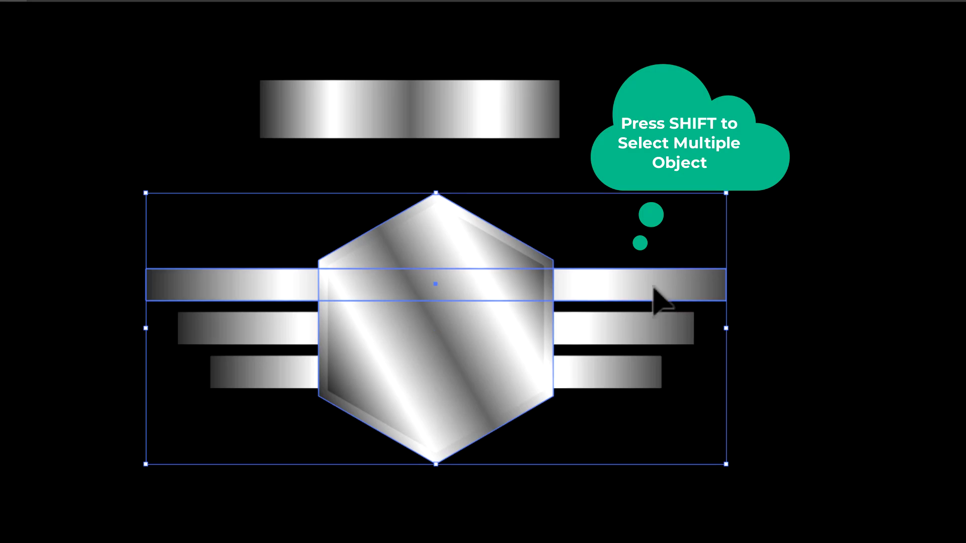
pyautogui.keyDown('shift'); pyautogui.click(637, 336); pyautogui.keyUp('shift')
pyautogui.keyDown('shift'); pyautogui.click(613, 382); pyautogui.keyUp('shift')
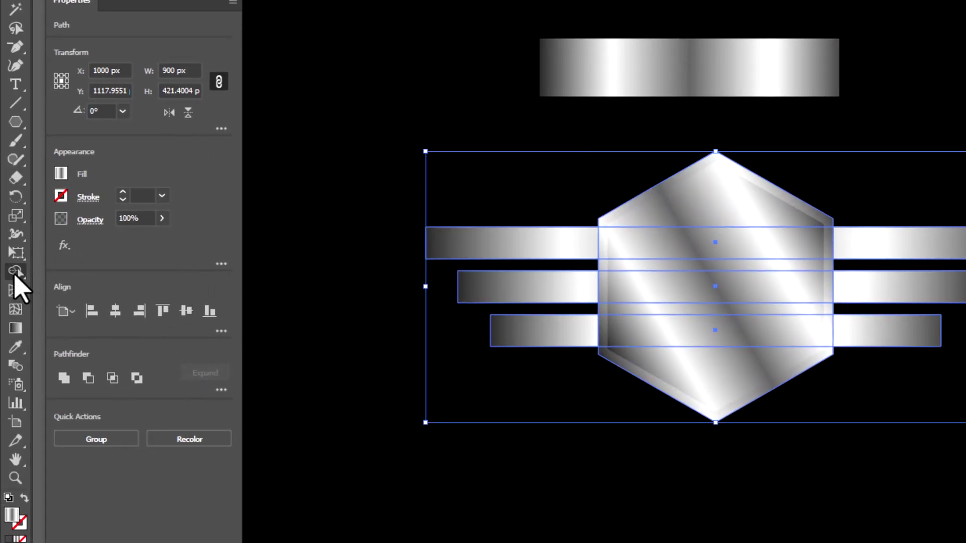
pyautogui.click(16, 272)
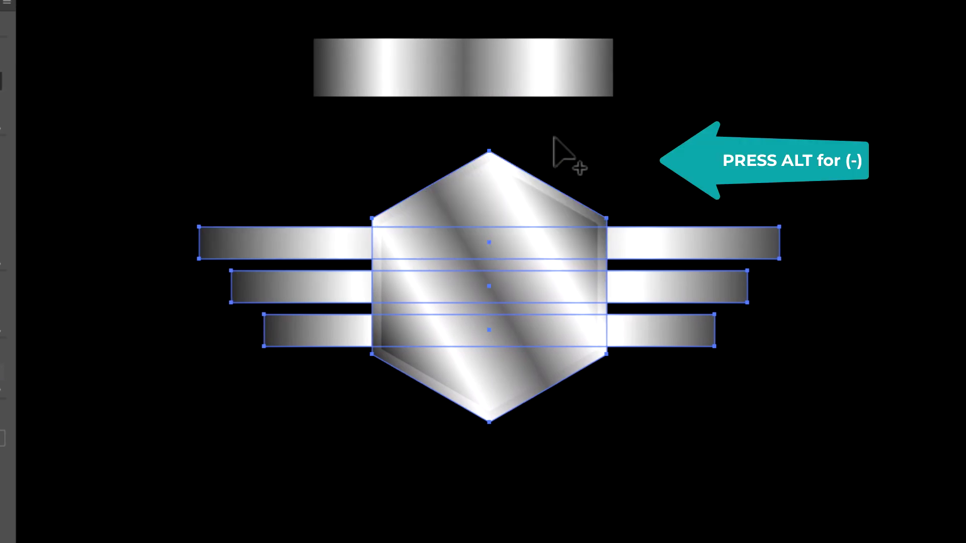
pyautogui.moveTo(544, 181); pyautogui.dragTo(511, 436)
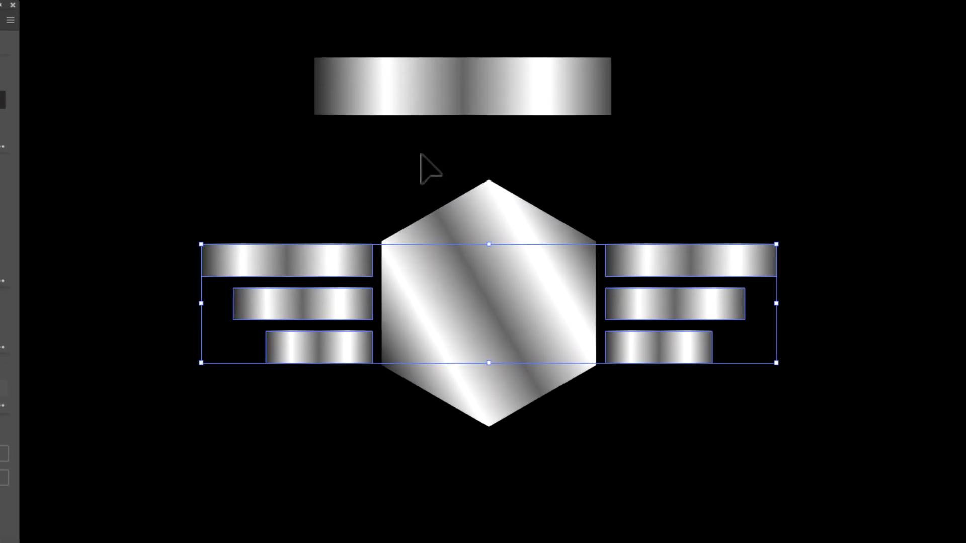
pyautogui.click(422, 166)
# - Move the hexagon's gradient to its stroke at 50 pt, aligned inside the outline
pyautogui.click(477, 239)
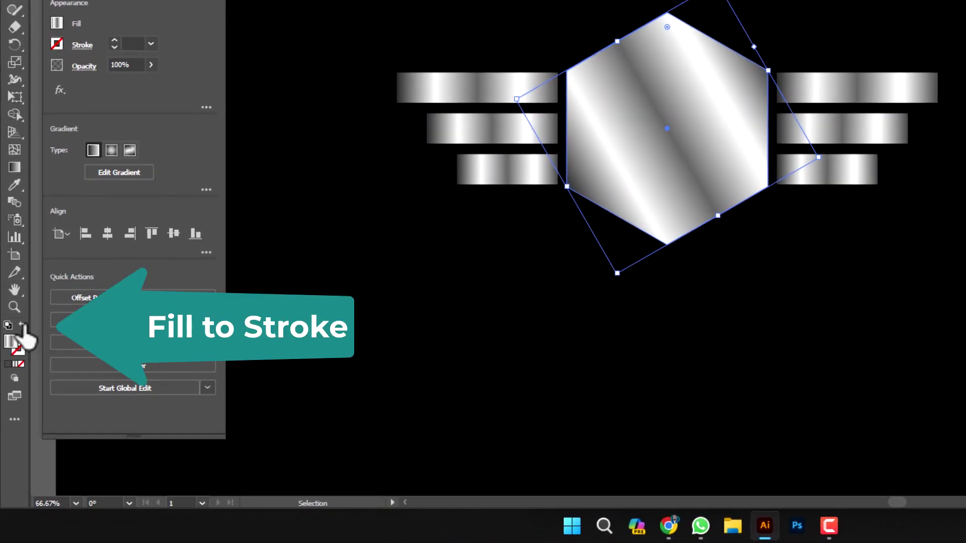
pyautogui.click(24, 327)
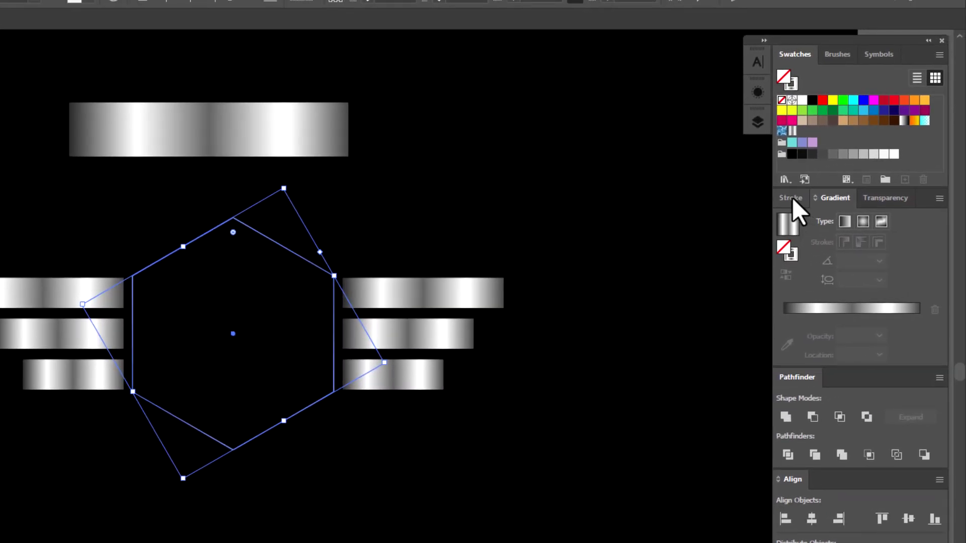
pyautogui.click(792, 198)
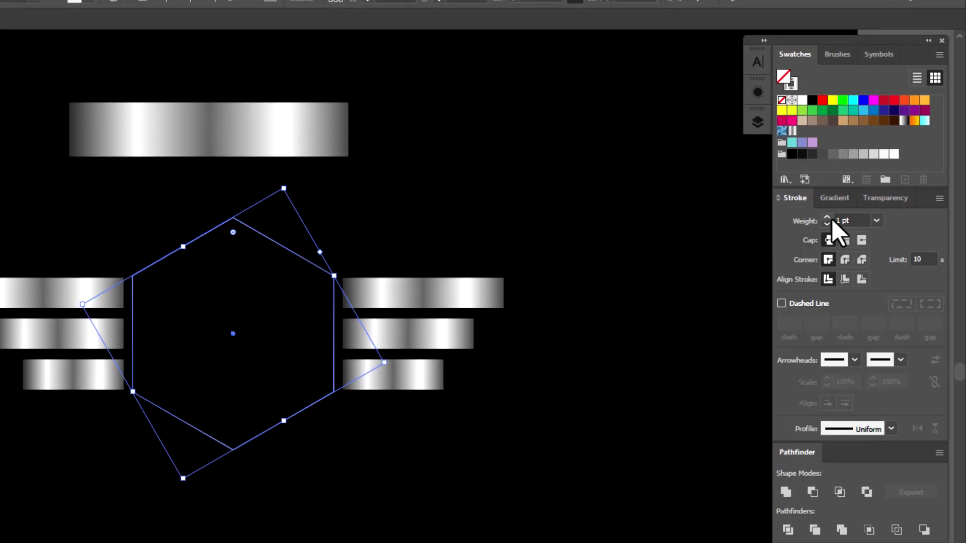
pyautogui.moveTo(845, 216); pyautogui.dragTo(827, 219)
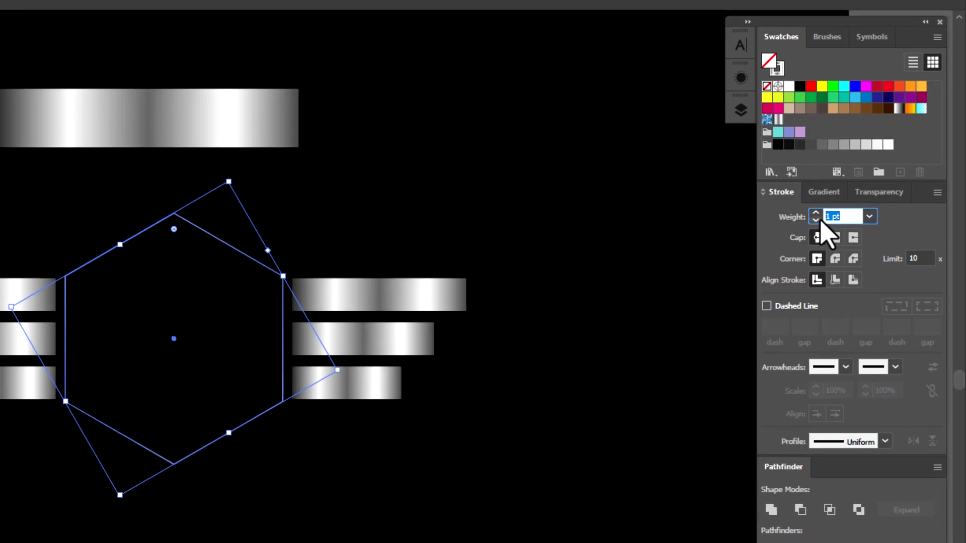
pyautogui.write('50')
pyautogui.press('Return')
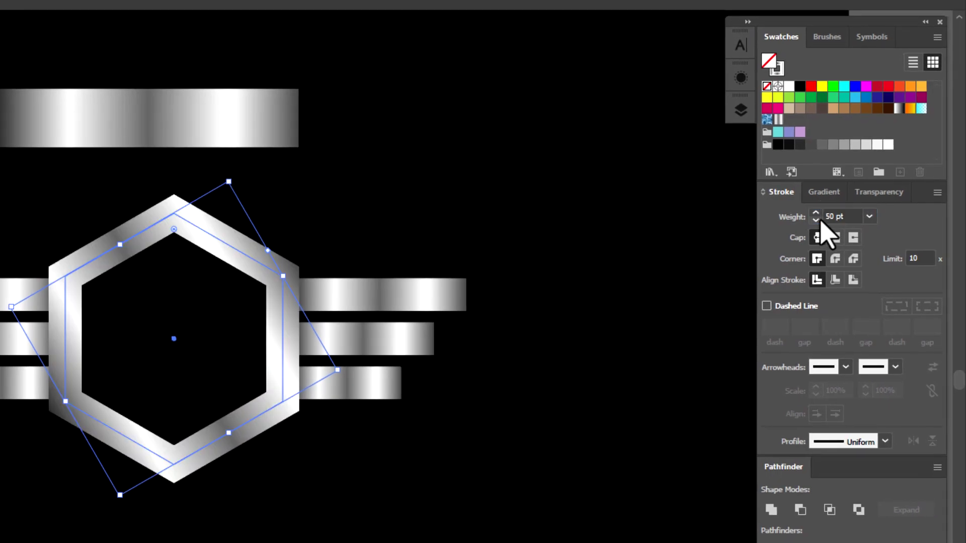
pyautogui.click(836, 280)
pyautogui.moveTo(207, 222)
pyautogui.mouseDown()
pyautogui.moveTo(408, 373)
pyautogui.moveTo(735, 453)
pyautogui.mouseUp()
pyautogui.click(733, 452)
pyautogui.click(582, 345)
pyautogui.moveTo(556, 269); pyautogui.dragTo(463, 244)
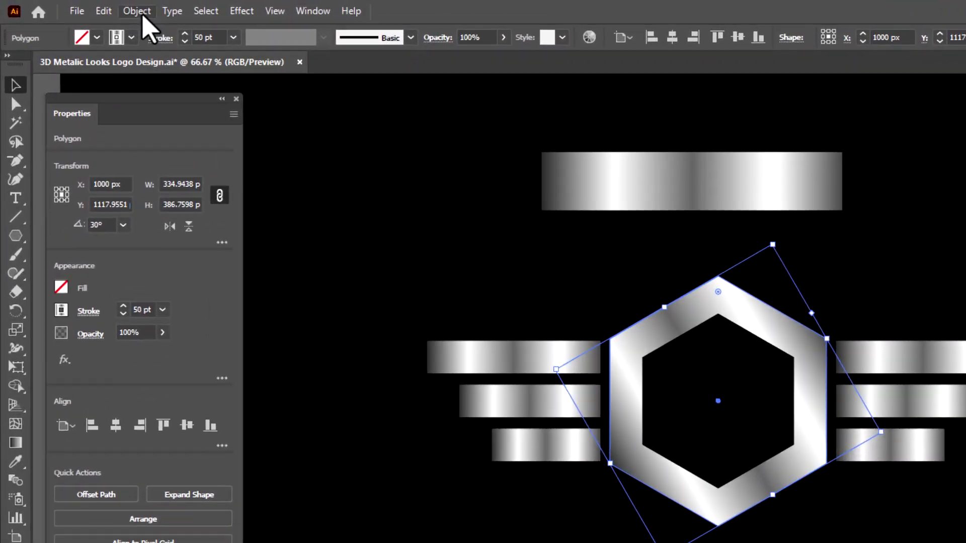
# - Expand the ring's stroke appearance and Unite the pieces into one shape with Pathfinder
pyautogui.click(88, 7)
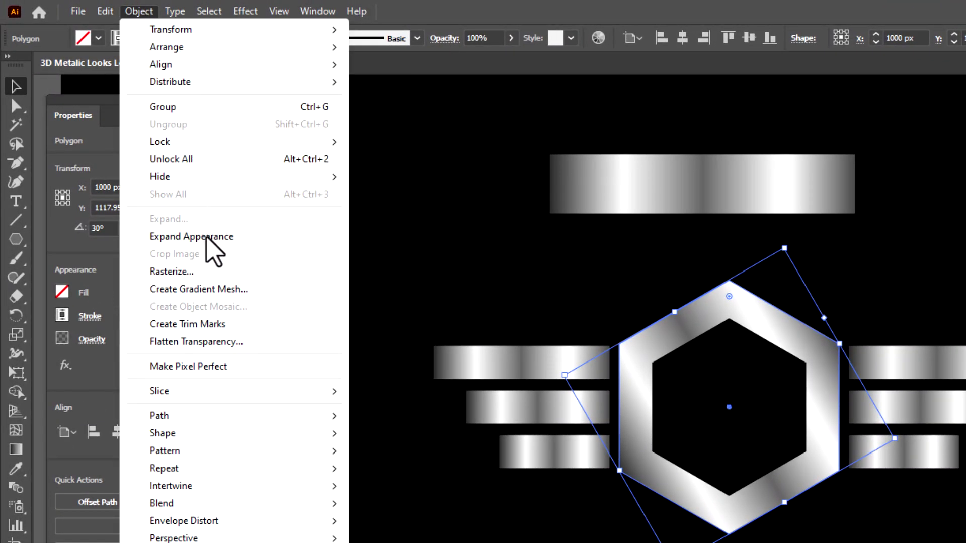
pyautogui.click(206, 238)
pyautogui.click(620, 199)
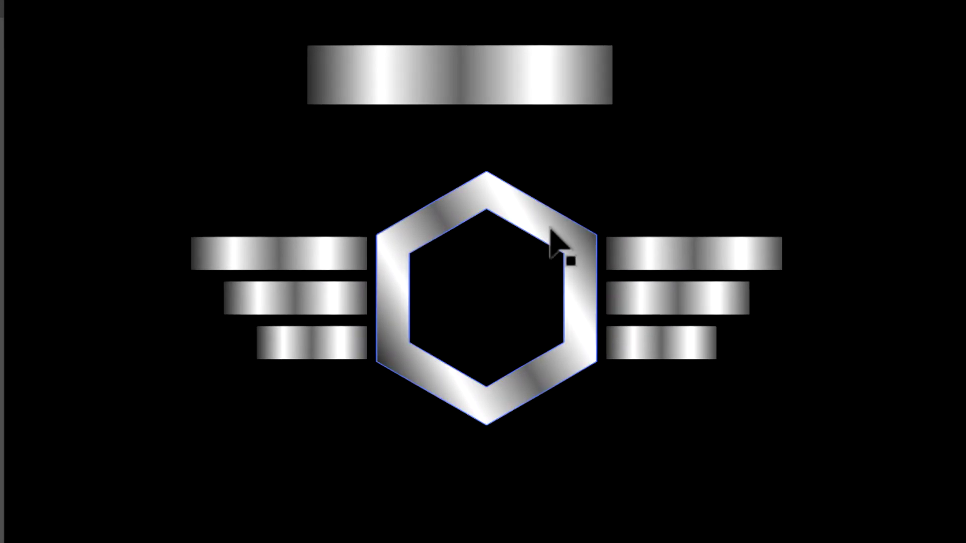
pyautogui.click(556, 243)
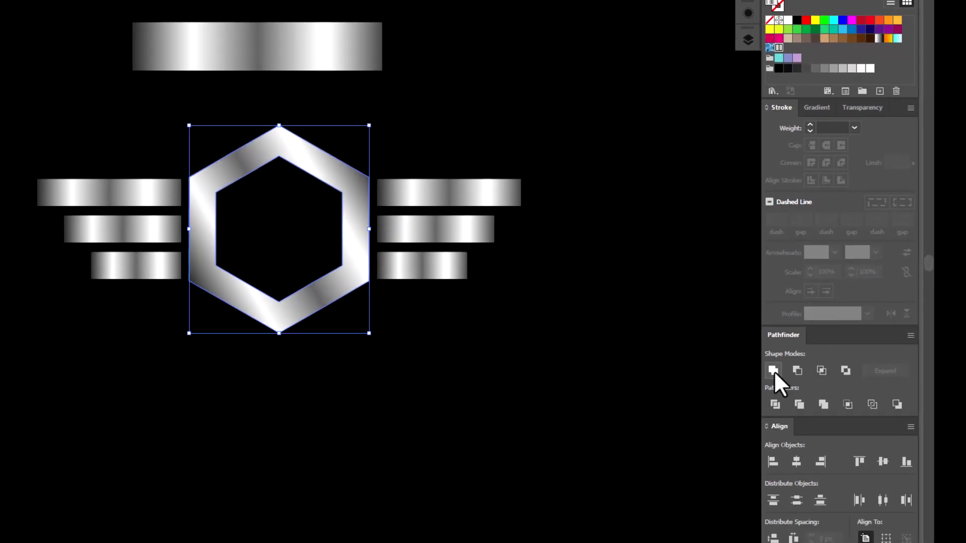
pyautogui.click(773, 371)
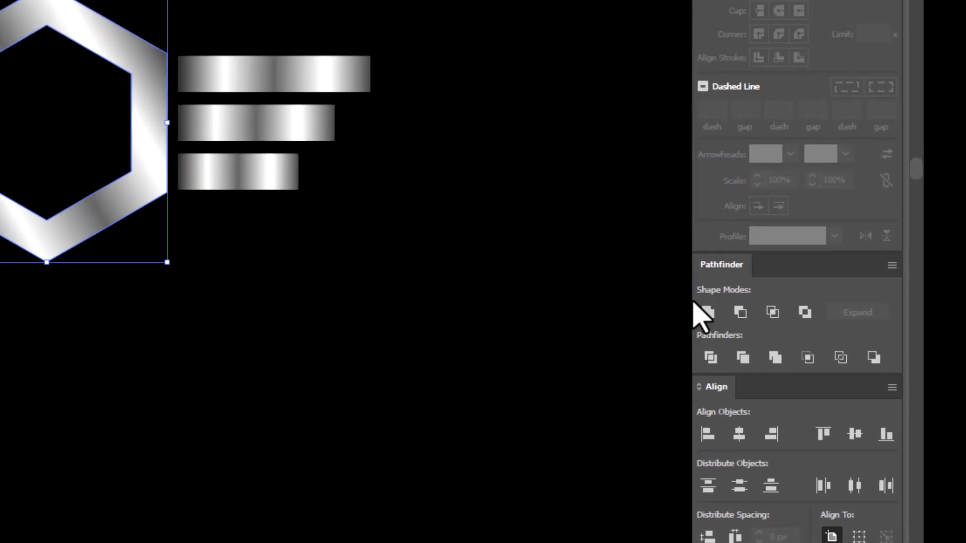
pyautogui.click(706, 313)
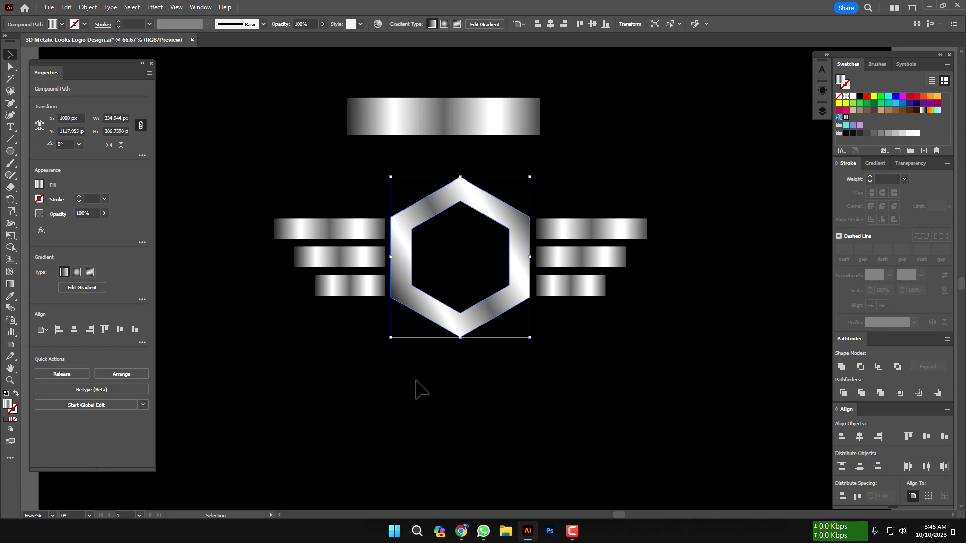
pyautogui.click(421, 390)
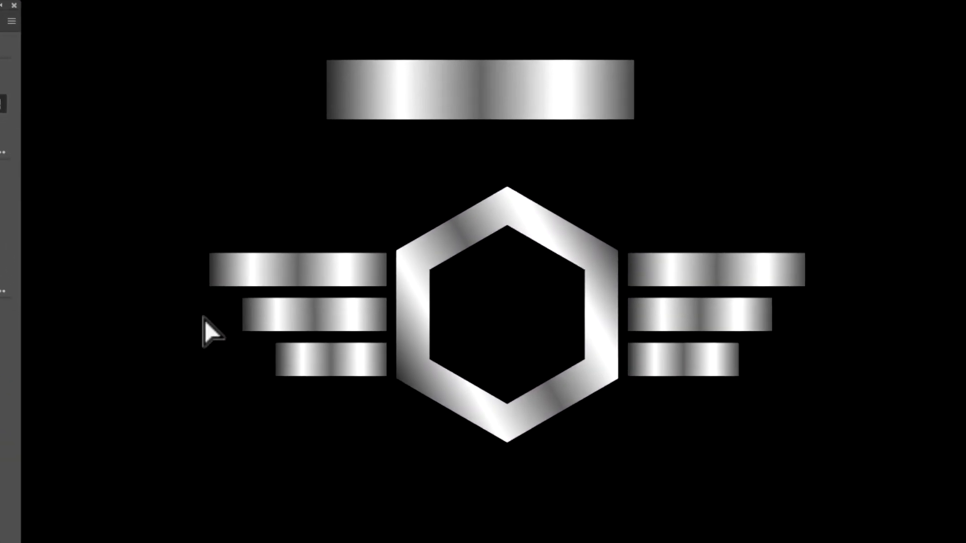
pyautogui.moveTo(210, 283); pyautogui.dragTo(210, 282)
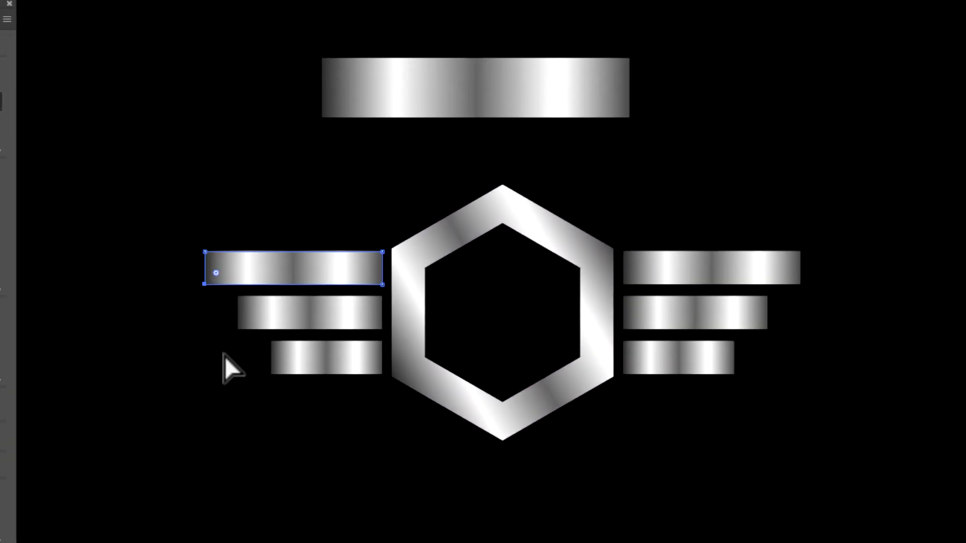
# - Select all six side bars and round their outer corners to 50 px with the corner widget
pyautogui.keyDown('shift'); pyautogui.click(282, 365); pyautogui.keyUp('shift')
pyautogui.moveTo(823, 278); pyautogui.dragTo(795, 293)
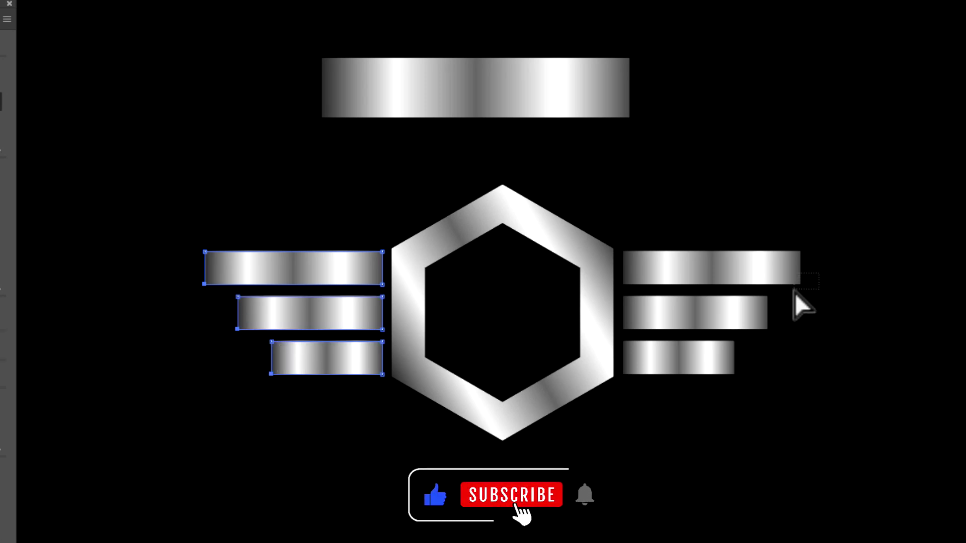
pyautogui.moveTo(778, 326); pyautogui.dragTo(761, 322)
pyautogui.moveTo(756, 364); pyautogui.dragTo(707, 395)
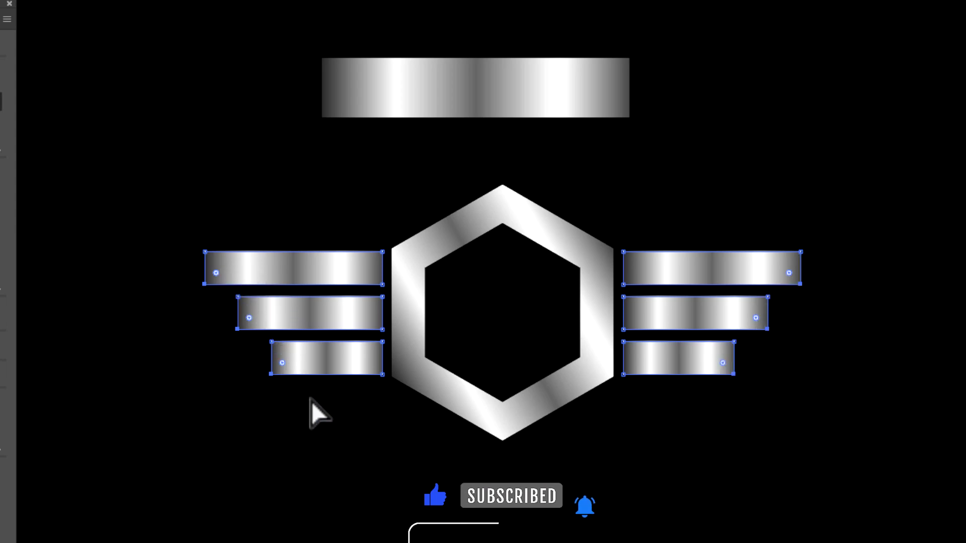
pyautogui.moveTo(286, 363); pyautogui.dragTo(332, 373)
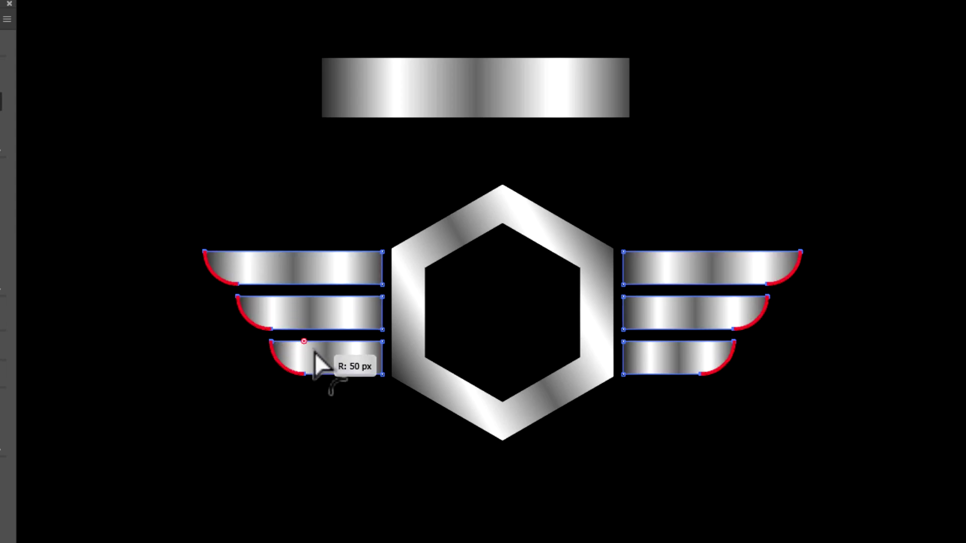
pyautogui.click(461, 487)
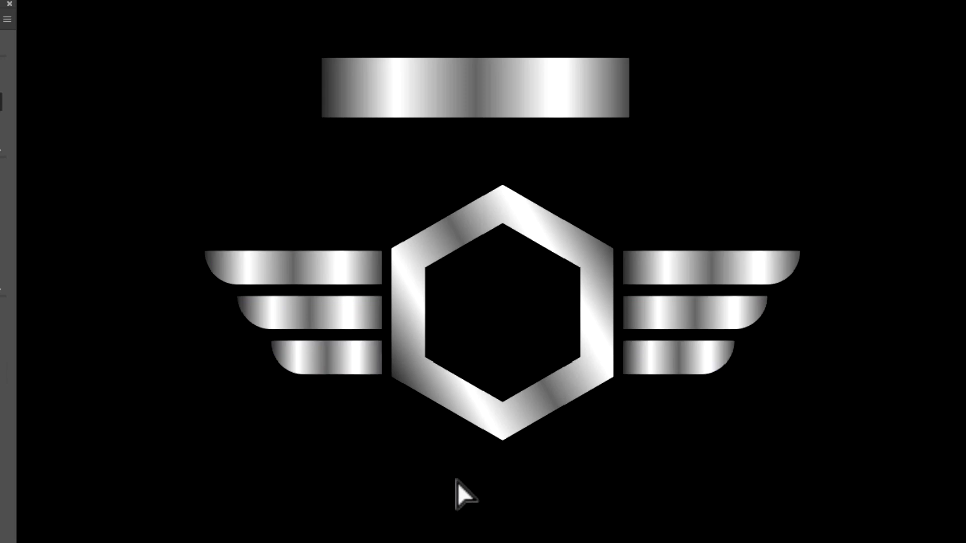
# - Round the six outer hexagon corners with a 20 px corner radius
pyautogui.press('z')
pyautogui.moveTo(467, 163); pyautogui.dragTo(528, 201)
pyautogui.keyDown('shift'); pyautogui.click(613, 249); pyautogui.keyUp('shift')
pyautogui.keyDown('shift'); pyautogui.click(614, 376); pyautogui.keyUp('shift')
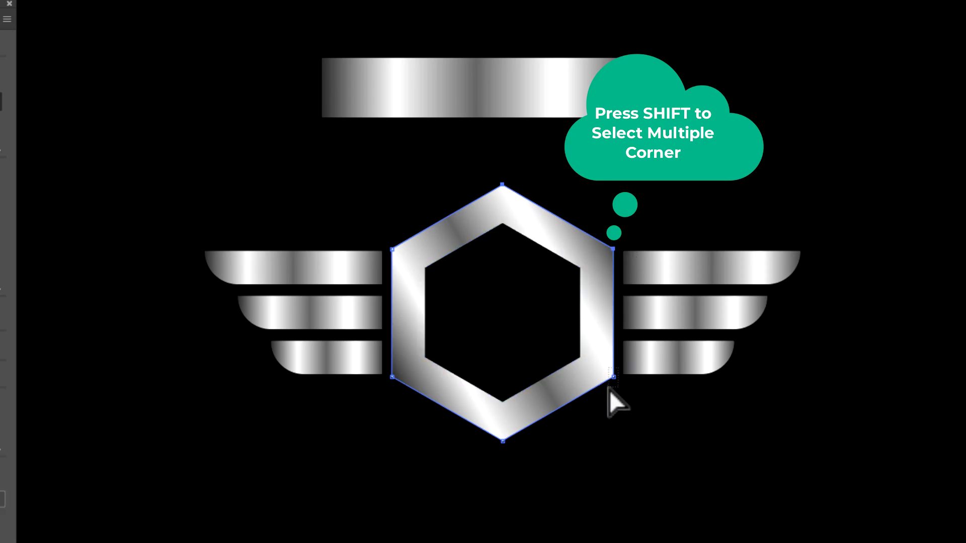
pyautogui.moveTo(513, 444); pyautogui.dragTo(512, 443)
pyautogui.keyDown('shift'); pyautogui.click(394, 385); pyautogui.keyUp('shift')
pyautogui.keyDown('shift'); pyautogui.click(393, 250); pyautogui.keyUp('shift')
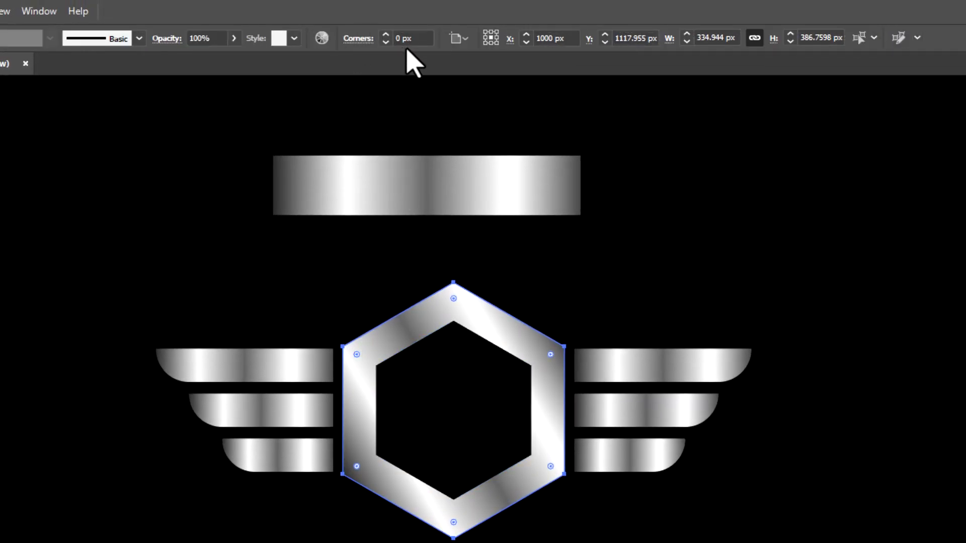
pyautogui.click(417, 38)
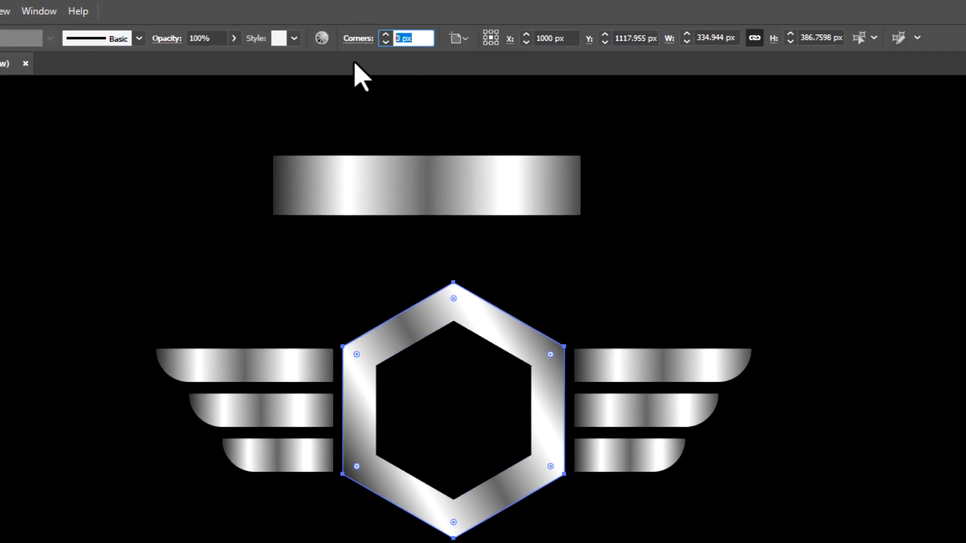
pyautogui.write('20')
pyautogui.click(439, 380)
# - Round the inner hexagon corners with a 15 px corner radius
pyautogui.click(456, 336)
pyautogui.moveTo(546, 363)
pyautogui.mouseDown()
pyautogui.moveTo(521, 450)
pyautogui.moveTo(542, 469)
pyautogui.mouseUp()
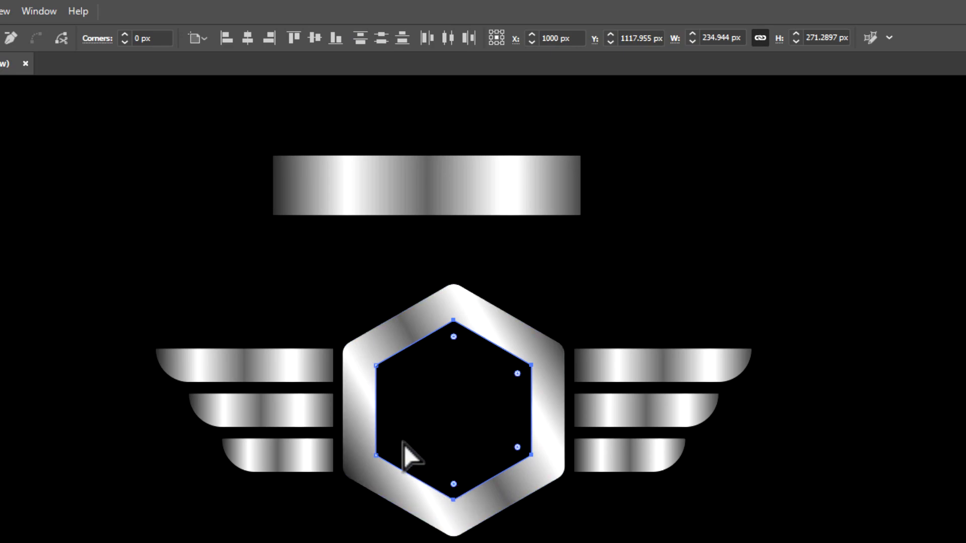
pyautogui.moveTo(374, 366); pyautogui.dragTo(371, 368)
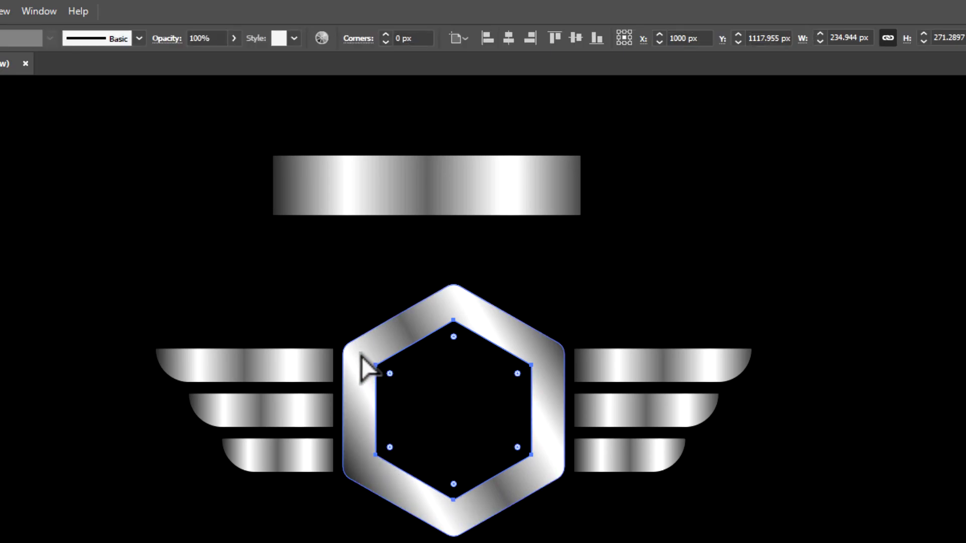
pyautogui.click(419, 39)
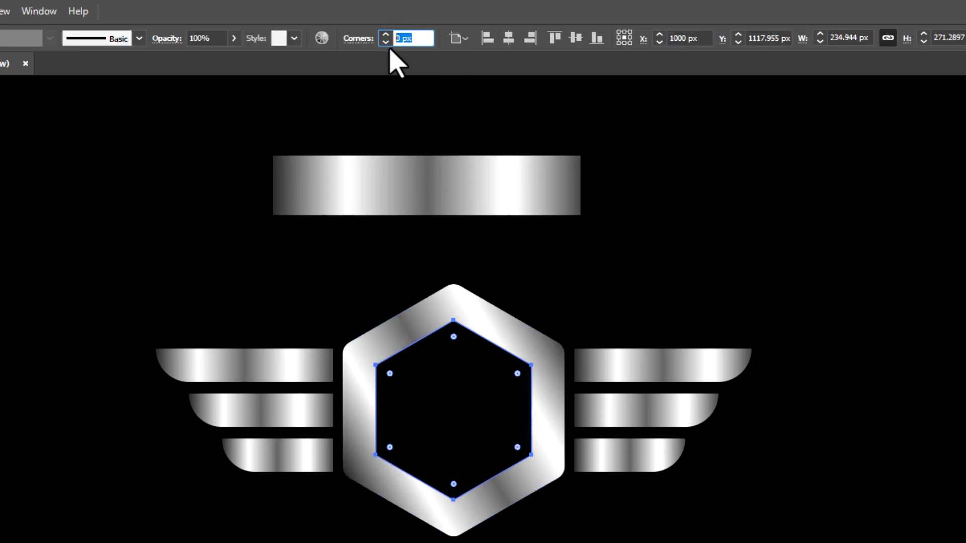
pyautogui.write('15')
pyautogui.press('Return')
pyautogui.click(285, 139)
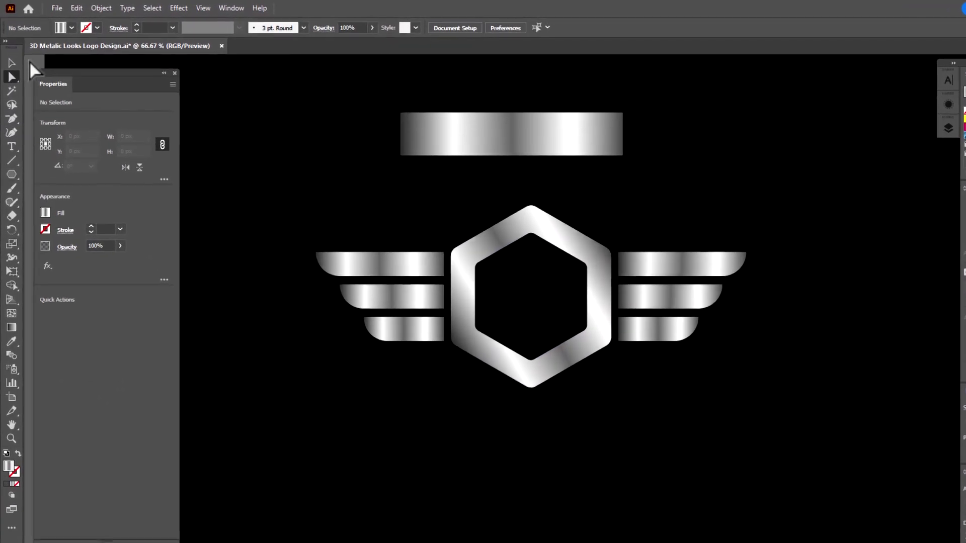
# - Type a letter S inside the hexagon and scale it up to fill the centre
pyautogui.click(10, 55)
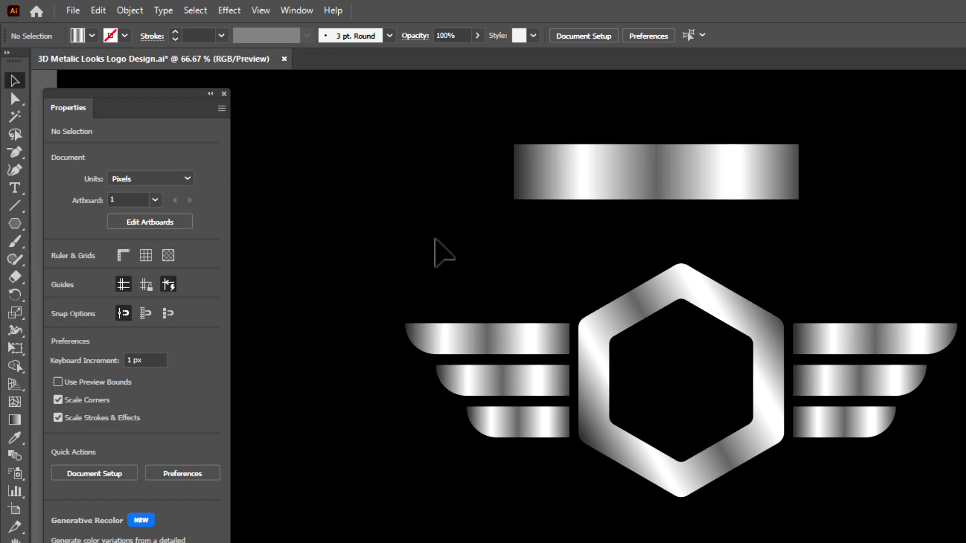
pyautogui.click(16, 189)
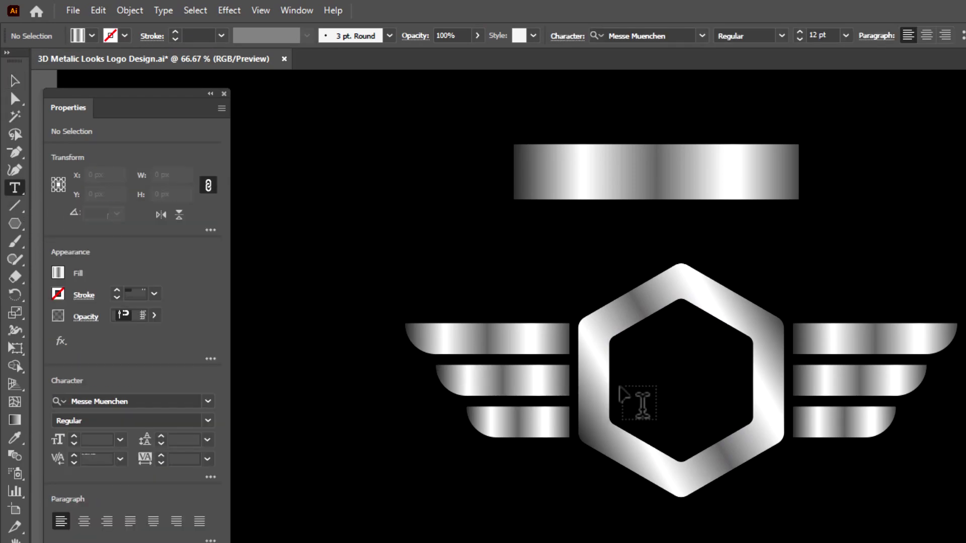
pyautogui.click(654, 375)
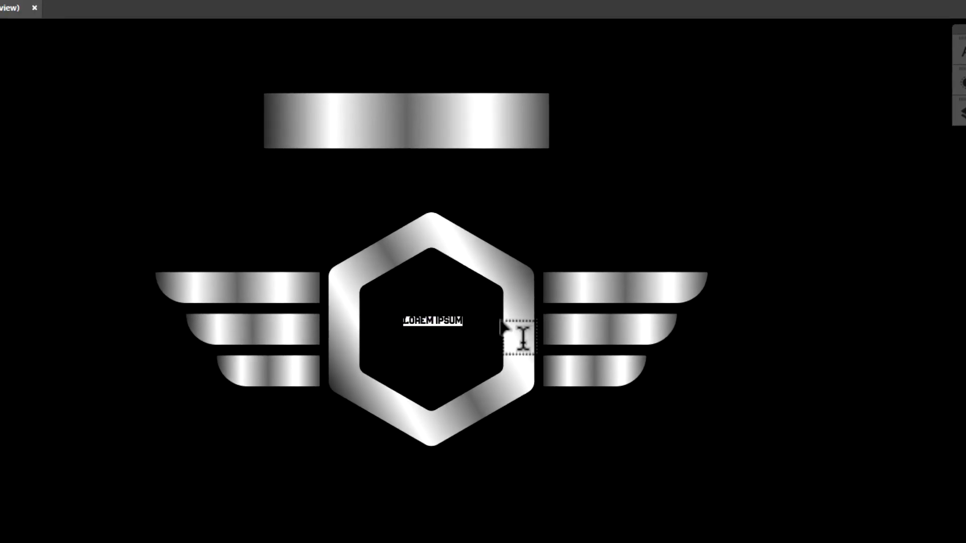
pyautogui.write('S')
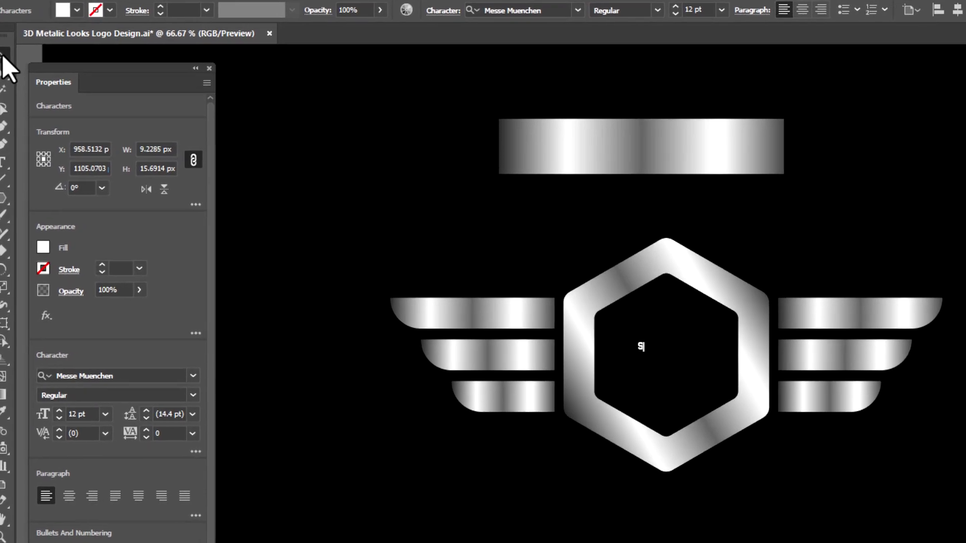
pyautogui.click(15, 54)
pyautogui.moveTo(442, 316); pyautogui.dragTo(500, 410)
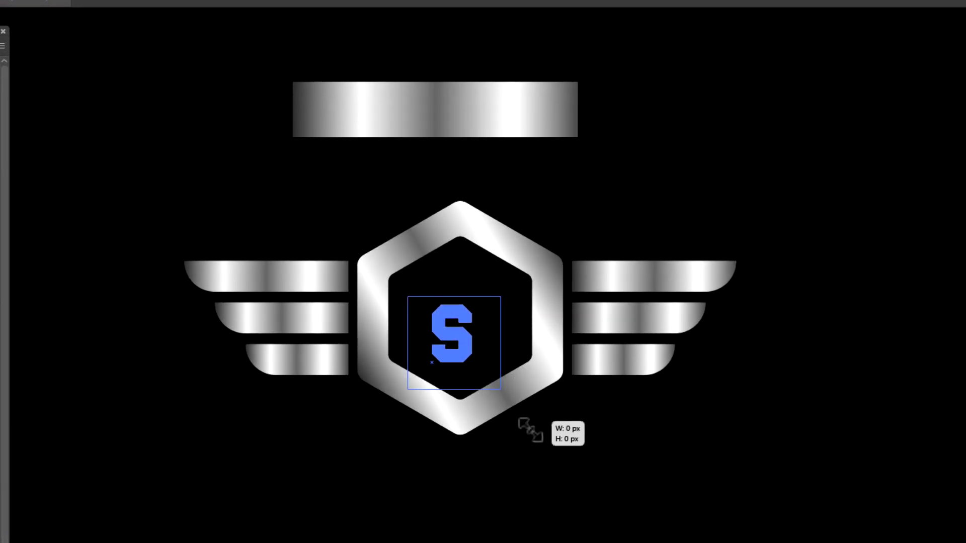
pyautogui.moveTo(485, 364)
pyautogui.mouseDown()
pyautogui.moveTo(482, 340)
pyautogui.moveTo(495, 341)
pyautogui.mouseUp()
pyautogui.rightClick(484, 344)
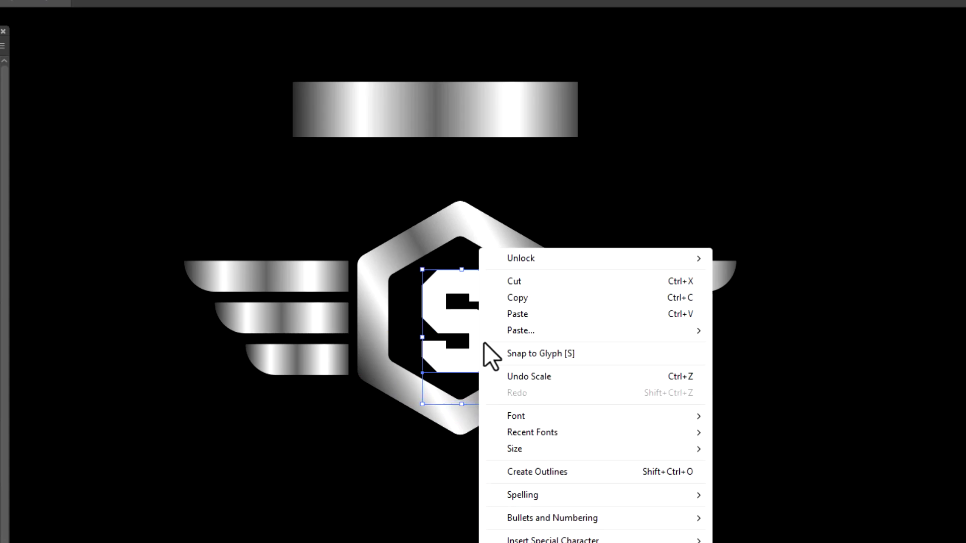
# - Convert the S to outlines, centre it in the hexagon and nudge it slightly up
pyautogui.click(544, 470)
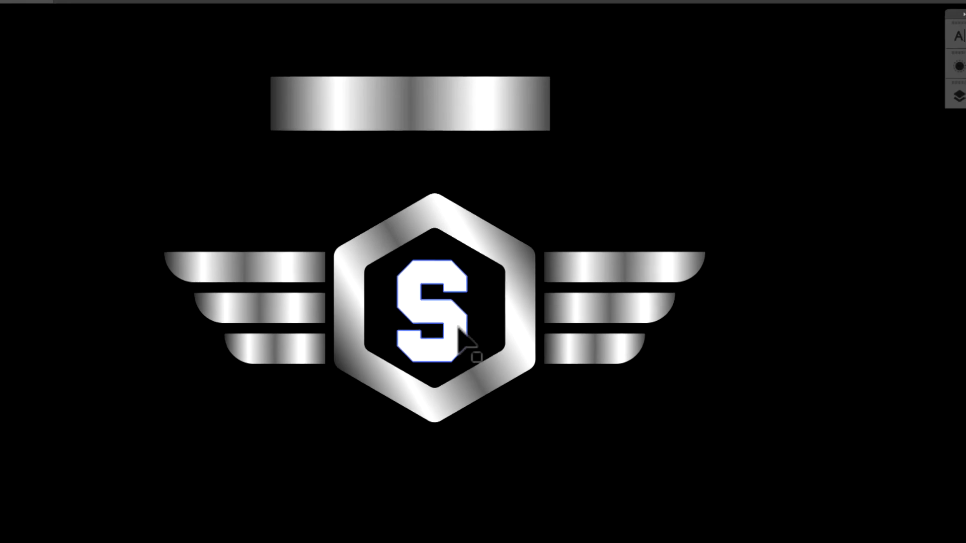
pyautogui.click(860, 505)
pyautogui.click(508, 513)
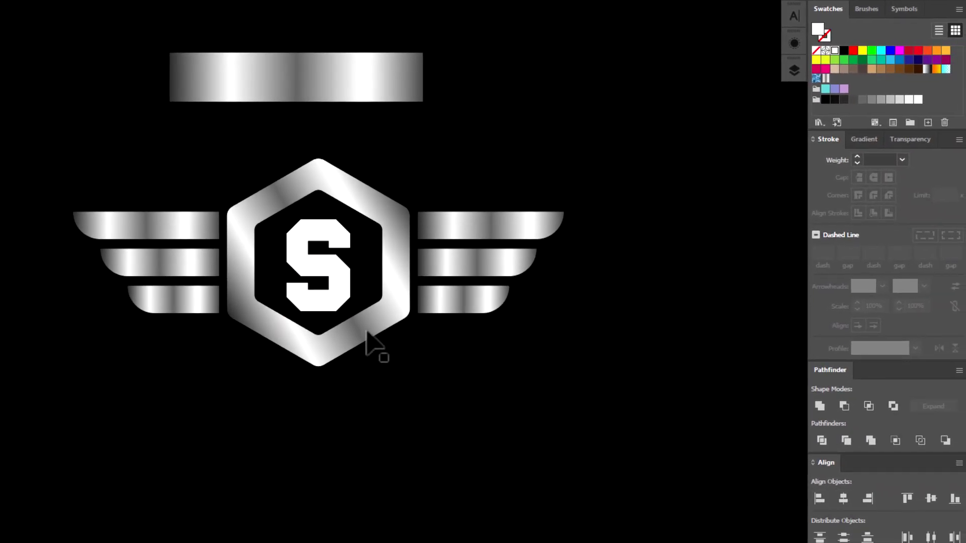
pyautogui.moveTo(337, 284); pyautogui.dragTo(339, 285)
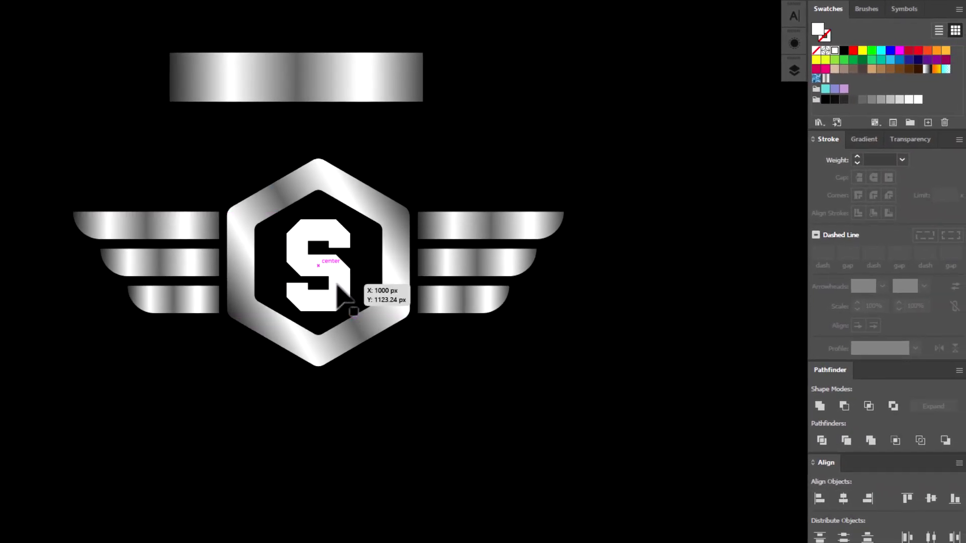
pyautogui.click(507, 457)
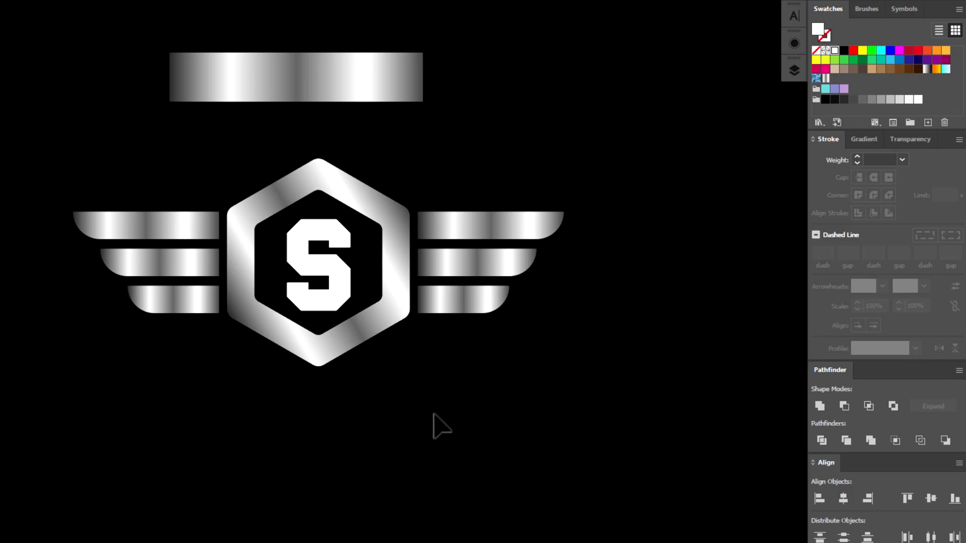
pyautogui.press('Up')
pyautogui.press('Up')
pyautogui.press('Up')
# - Fill the S with the silver metallic gradient swatch
pyautogui.click(360, 388)
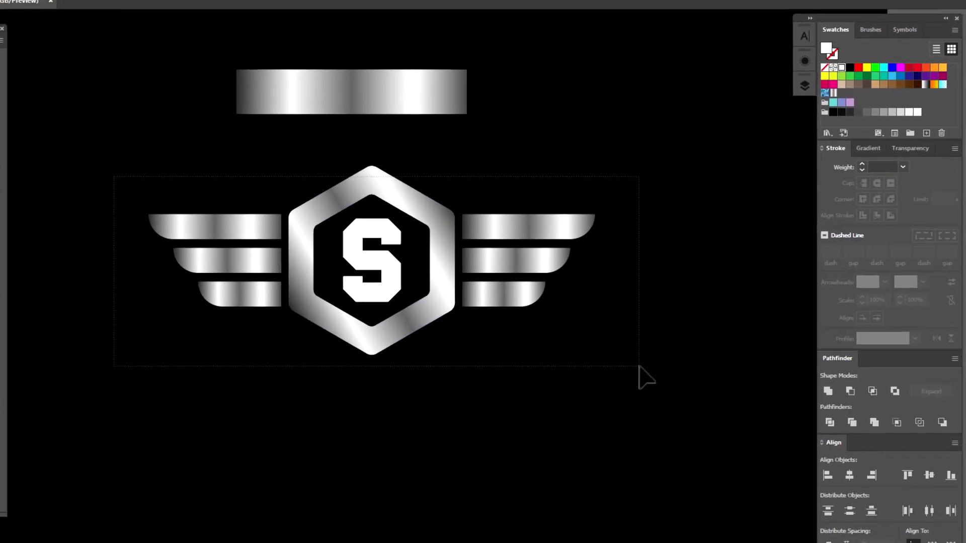
pyautogui.moveTo(364, 317); pyautogui.dragTo(641, 390)
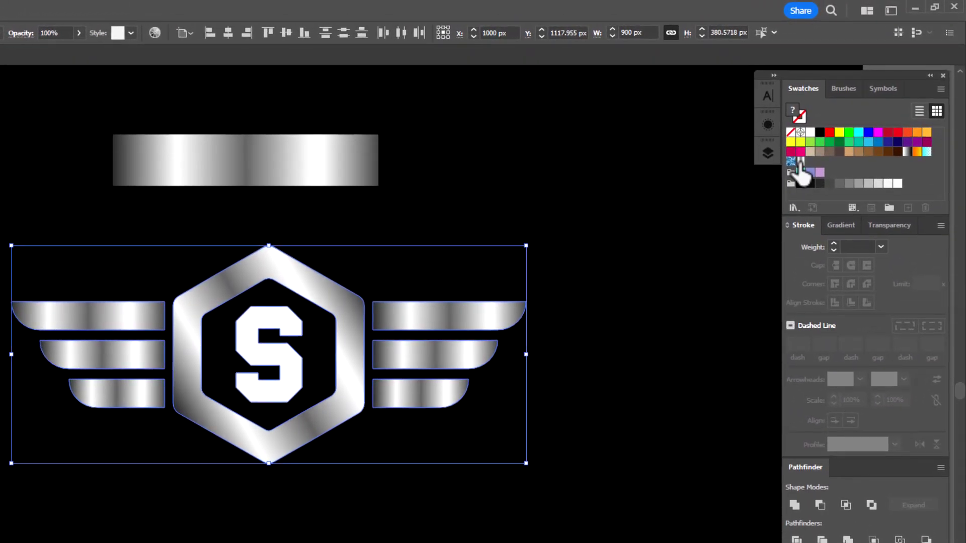
pyautogui.click(809, 153)
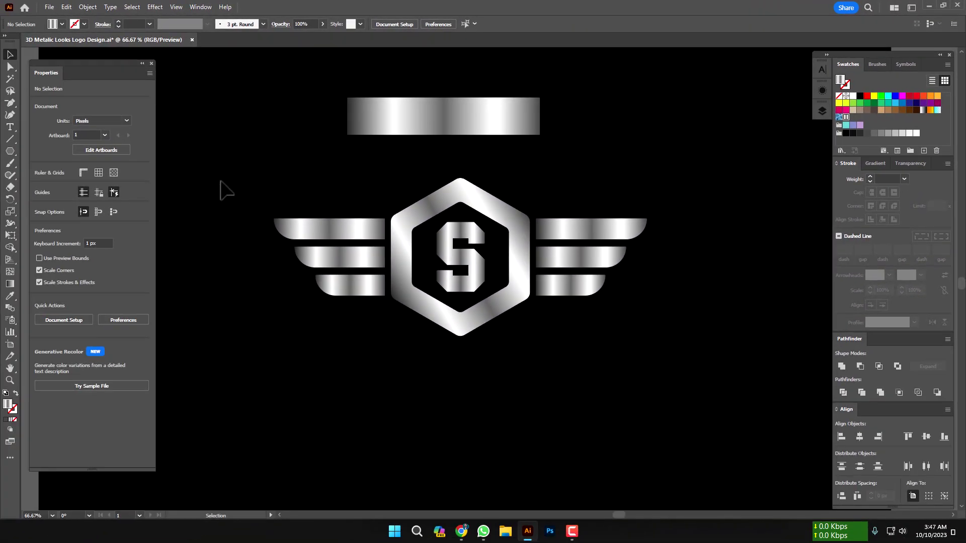
# - Marquee-select the entire winged logo, hexagon, S and wings together
pyautogui.moveTo(222, 181)
pyautogui.mouseDown()
pyautogui.moveTo(302, 232)
pyautogui.moveTo(664, 325)
pyautogui.mouseUp()
pyautogui.click(705, 274)
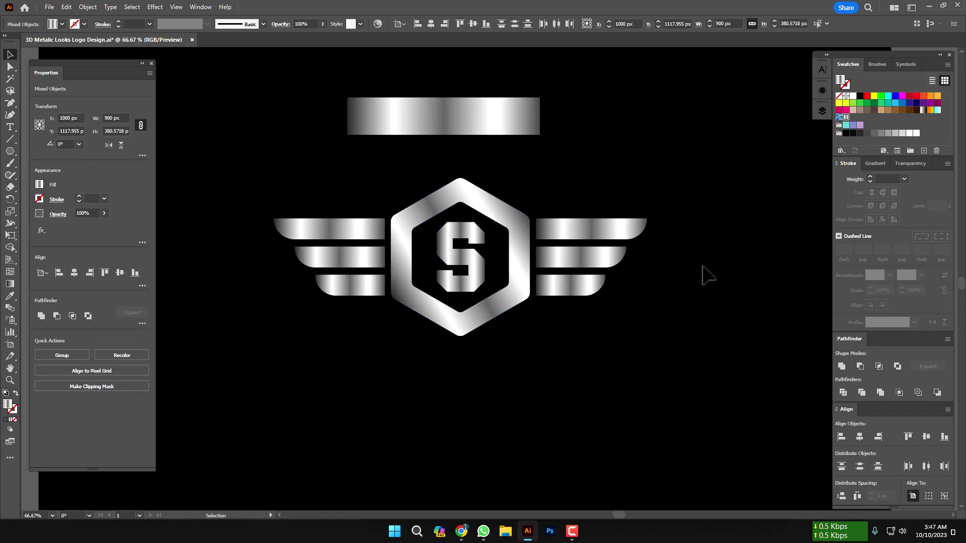
pyautogui.click(497, 209)
pyautogui.hotkey('ctrl', 'shift', 'a')
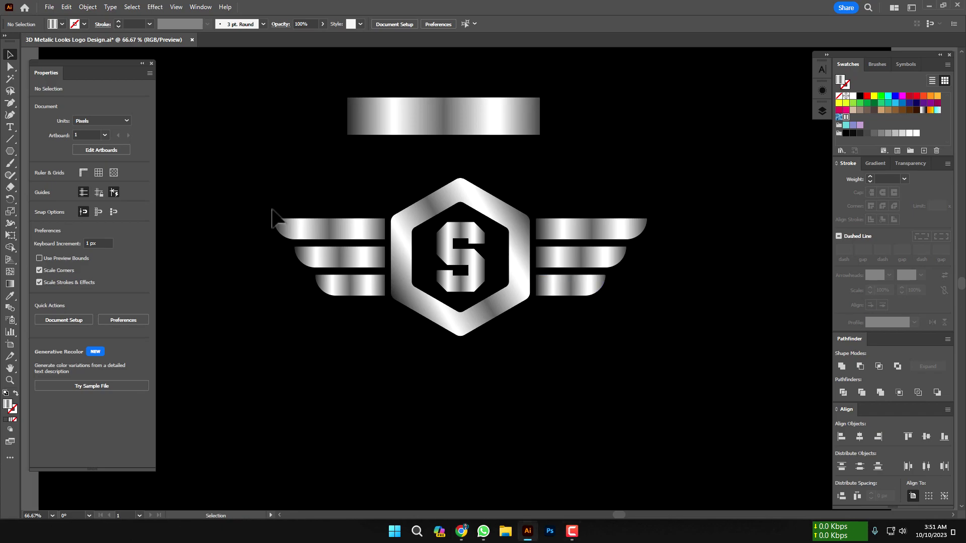
pyautogui.moveTo(226, 168); pyautogui.dragTo(723, 361)
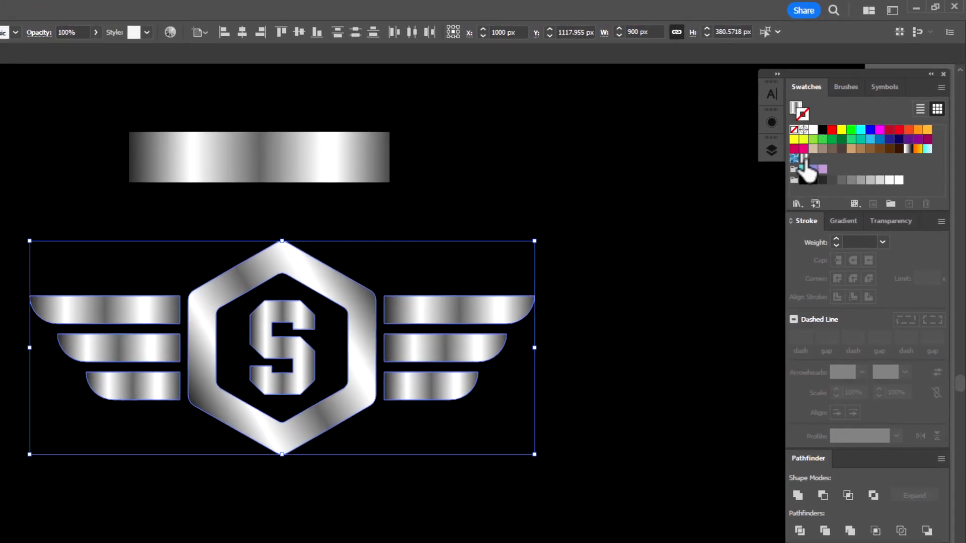
# - Apply the gradient swatch to the logo's stroke, aligned inside, at 5 pt weight
pyautogui.click(804, 158)
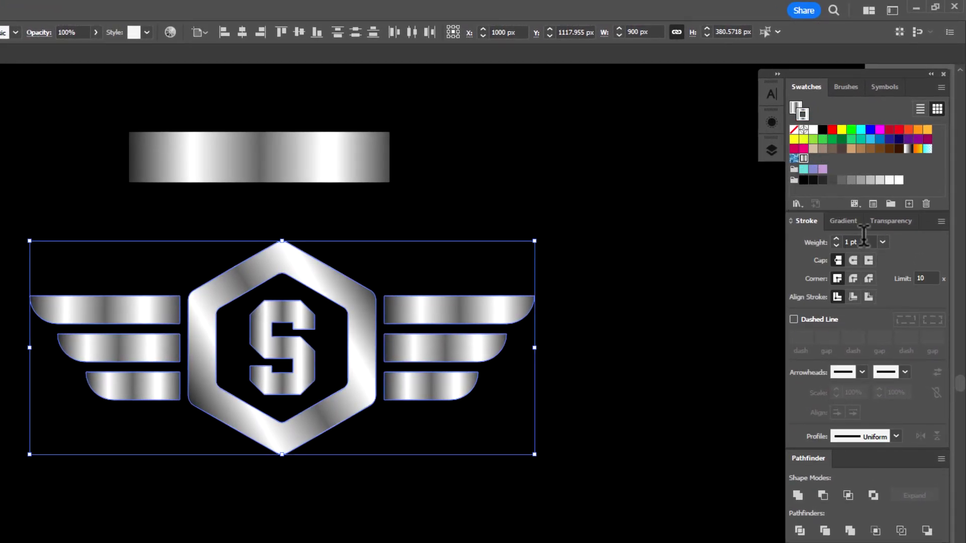
pyautogui.click(853, 296)
pyautogui.doubleClick(861, 242)
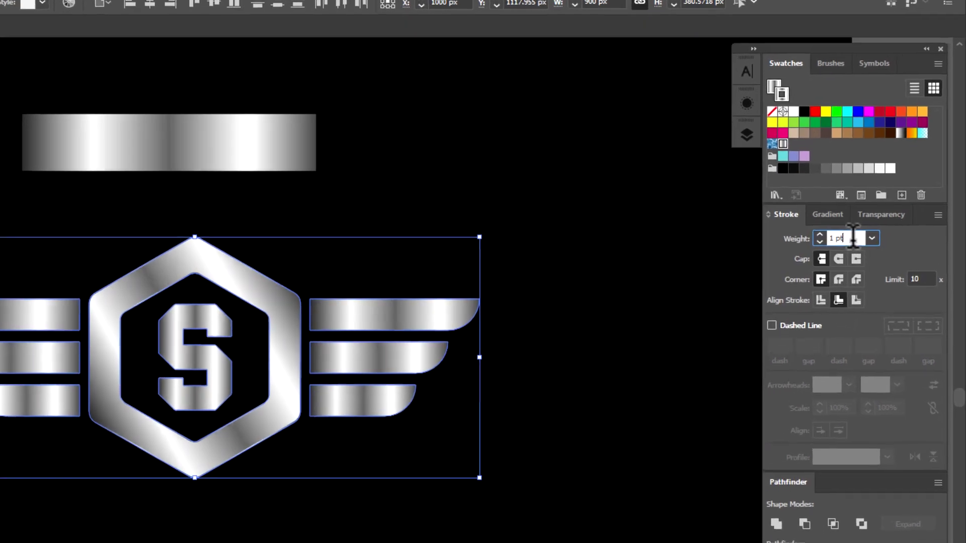
pyautogui.write('2')
pyautogui.press('Return')
pyautogui.write('4')
pyautogui.press('Return')
pyautogui.write('5')
pyautogui.press('Return')
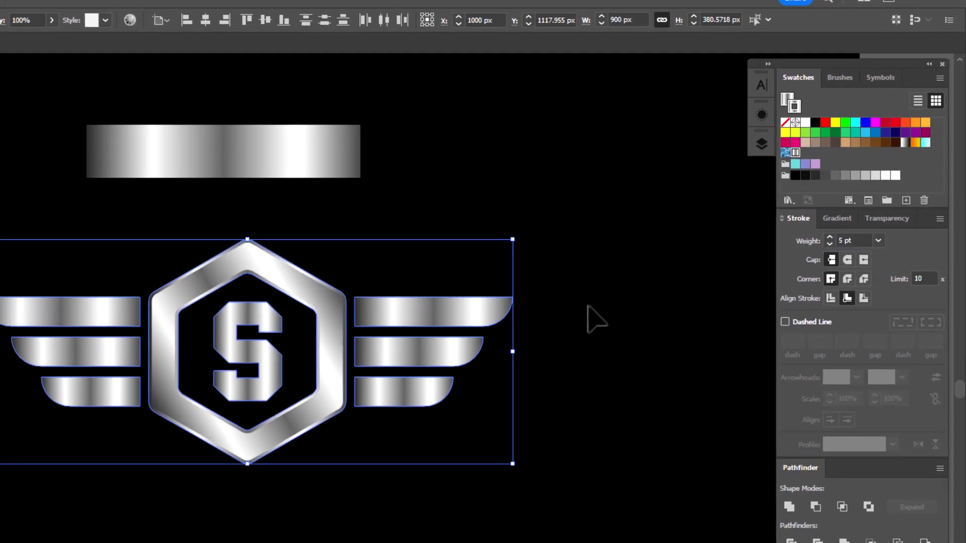
pyautogui.click(588, 305)
# - Drag one horizontal gradient across both wings' bars with the Gradient tool
pyautogui.moveTo(554, 257); pyautogui.dragTo(433, 471)
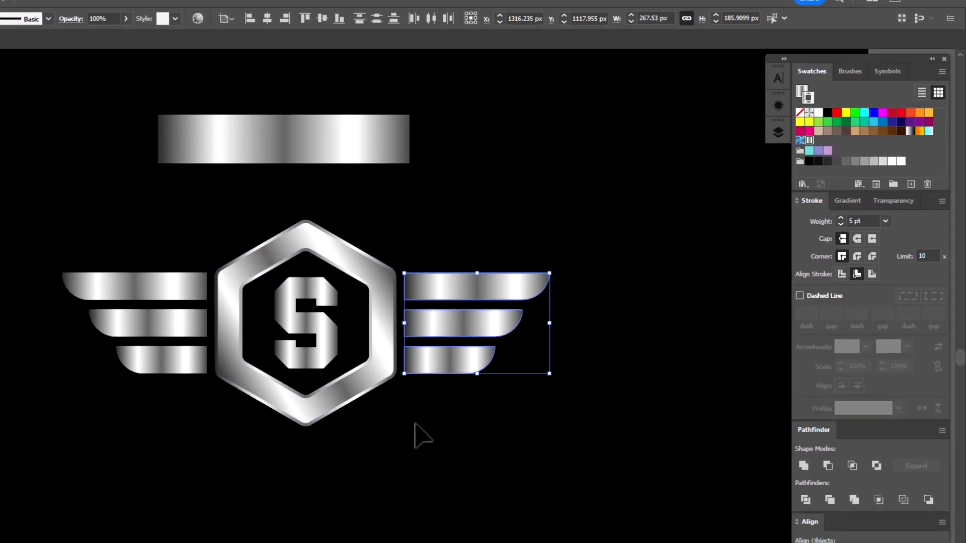
pyautogui.moveTo(170, 413); pyautogui.dragTo(198, 431)
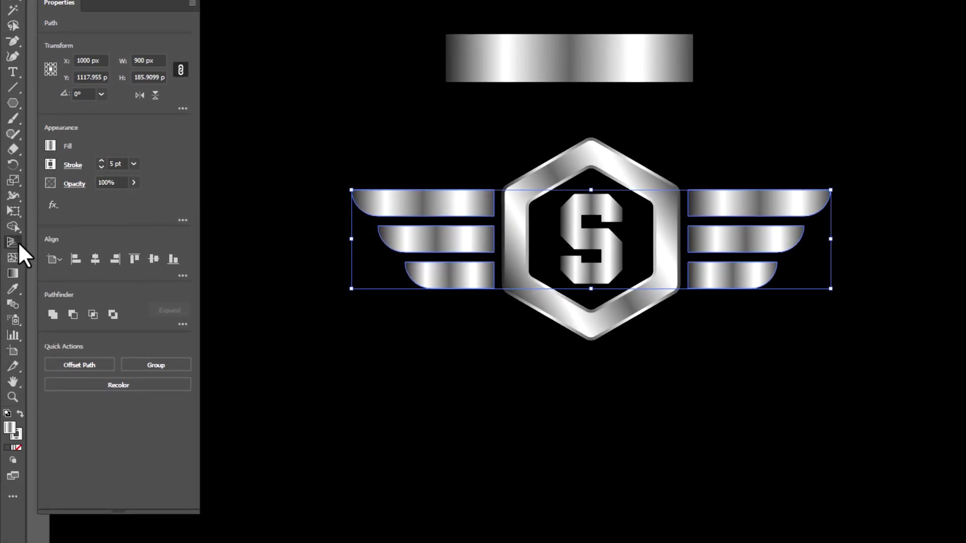
pyautogui.click(13, 273)
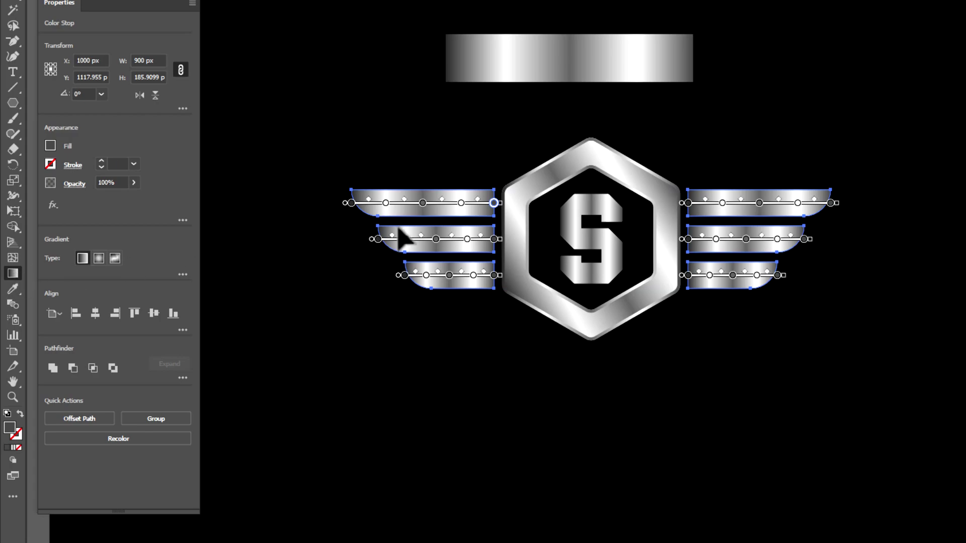
pyautogui.moveTo(344, 226); pyautogui.dragTo(832, 226)
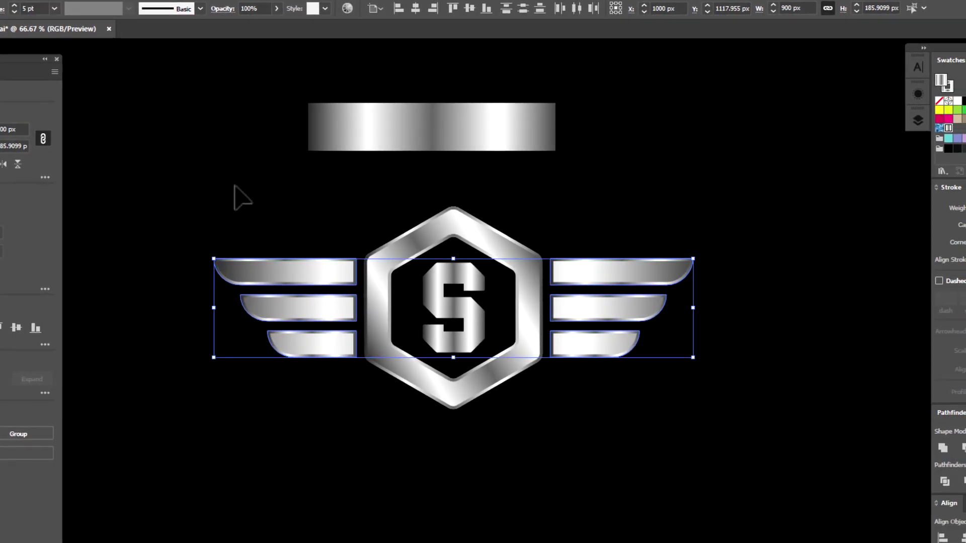
pyautogui.click(237, 197)
pyautogui.moveTo(621, 422); pyautogui.dragTo(621, 403)
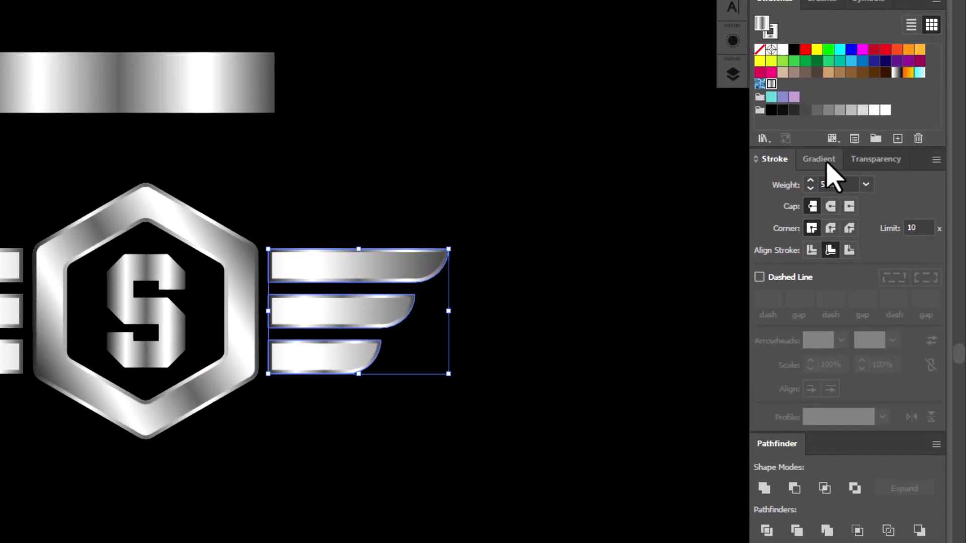
pyautogui.click(825, 162)
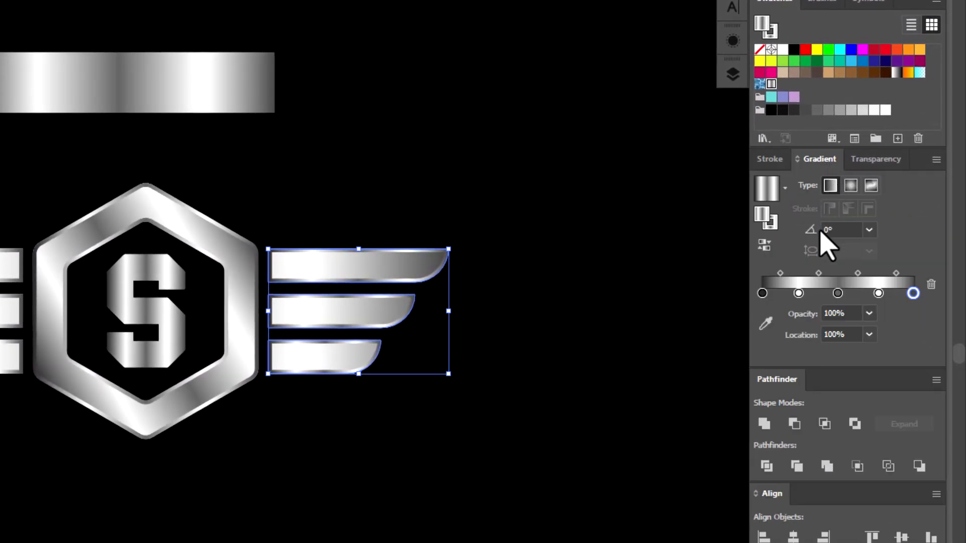
# - Set the right wing's gradient angle to 40°
pyautogui.click(848, 229)
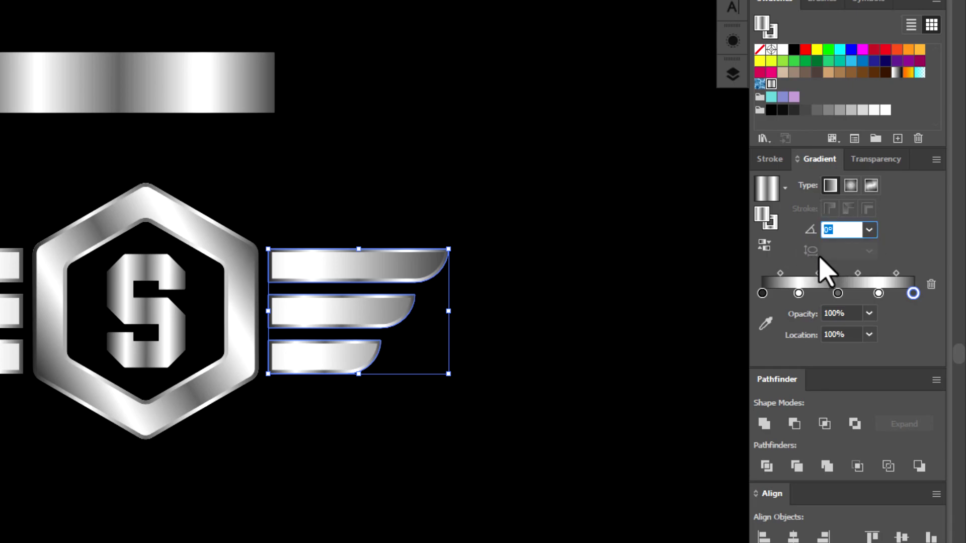
pyautogui.click(769, 221)
pyautogui.click(846, 230)
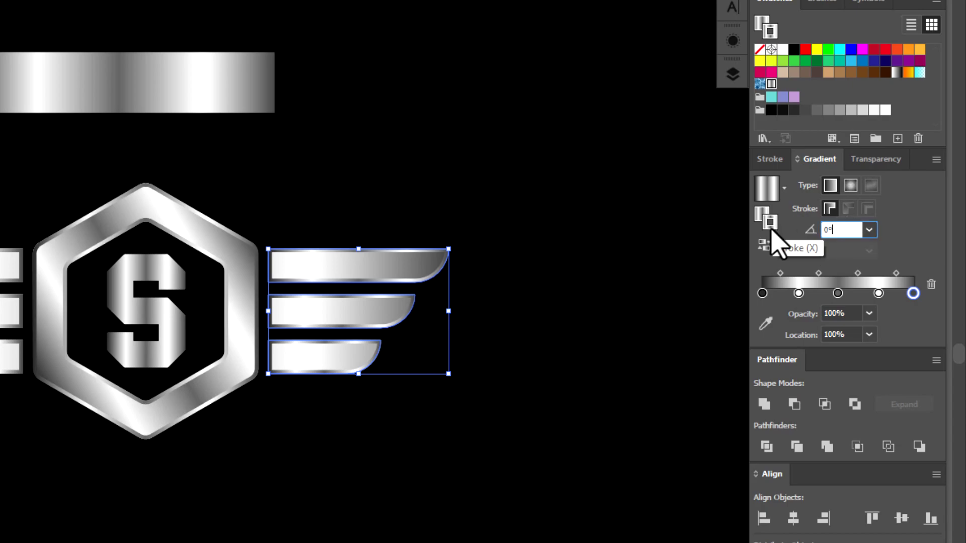
pyautogui.click(828, 230)
pyautogui.write('4')
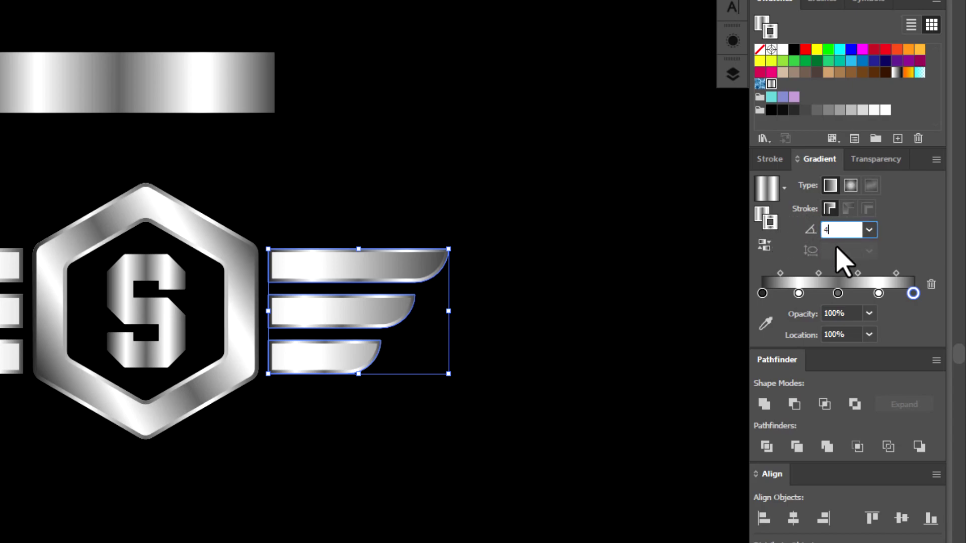
pyautogui.press('Return')
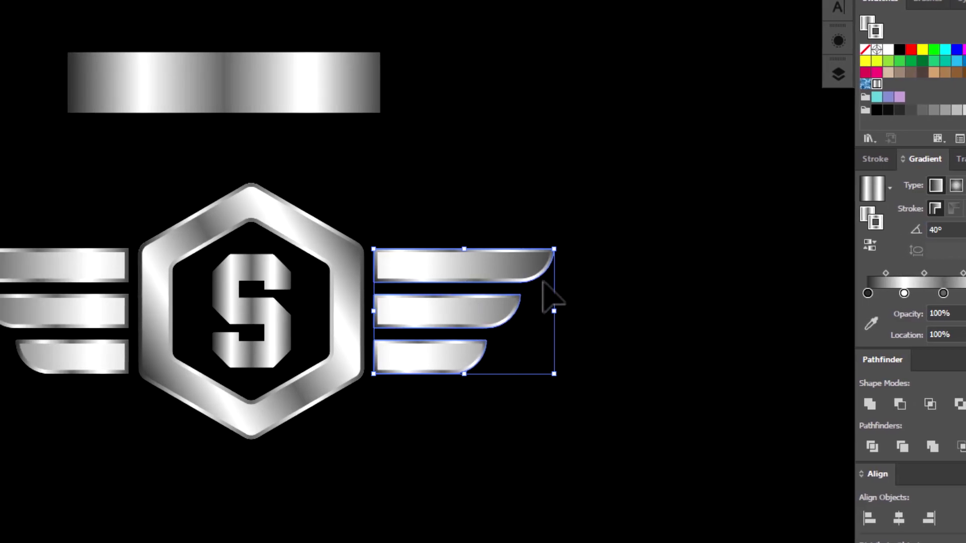
# - Select the left wing bars and set their gradient angle to -45°
pyautogui.moveTo(47, 183); pyautogui.dragTo(124, 337)
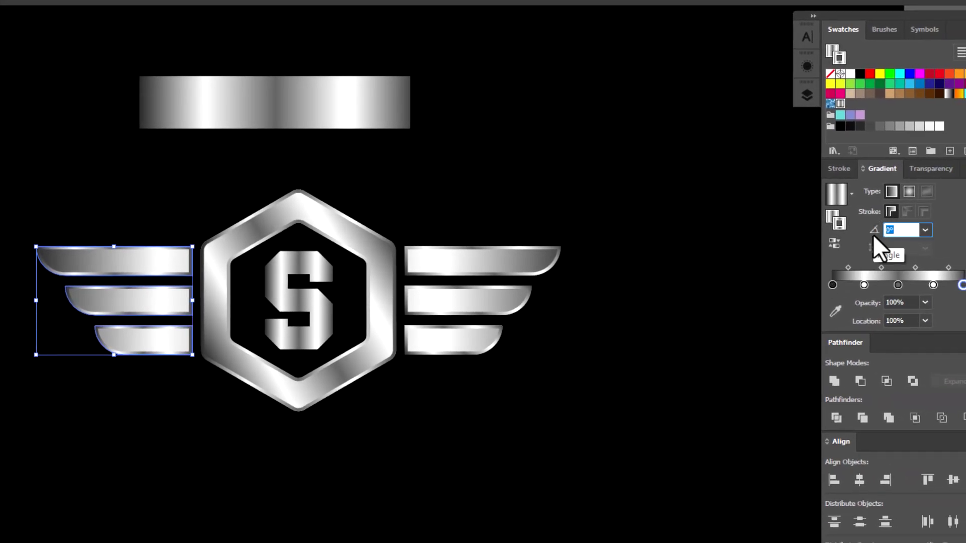
pyautogui.write('-45')
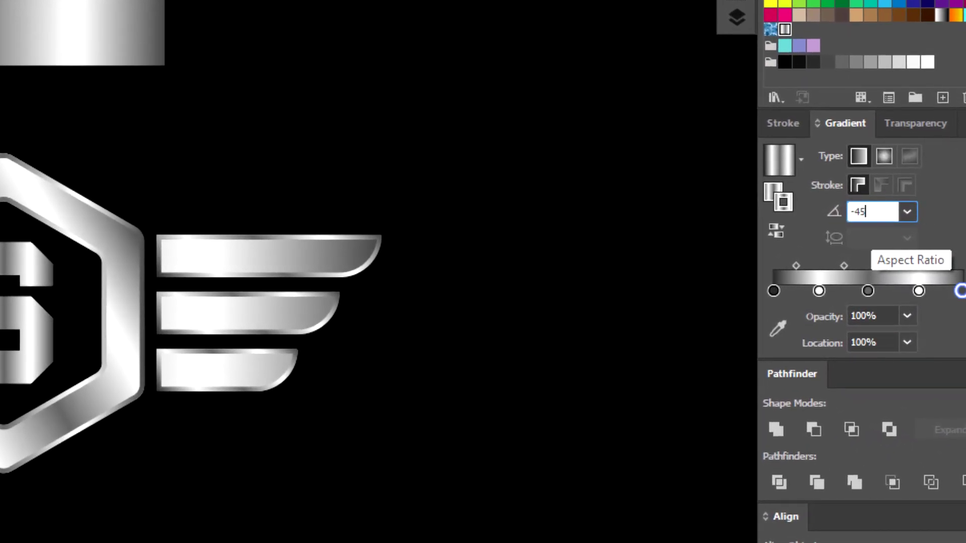
pyautogui.press('Return')
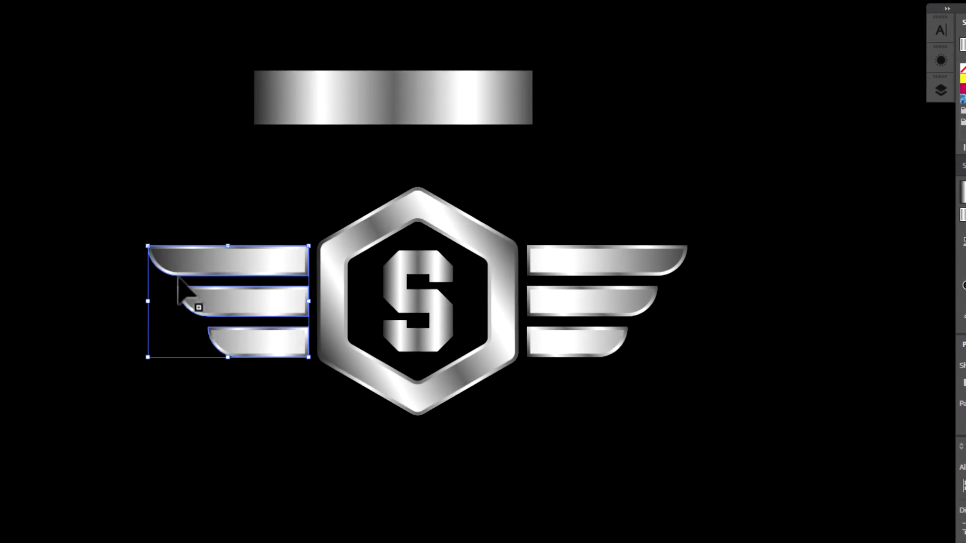
pyautogui.click(227, 425)
# - Select the hexagon ring and angle its fill gradient at 90°
pyautogui.click(324, 363)
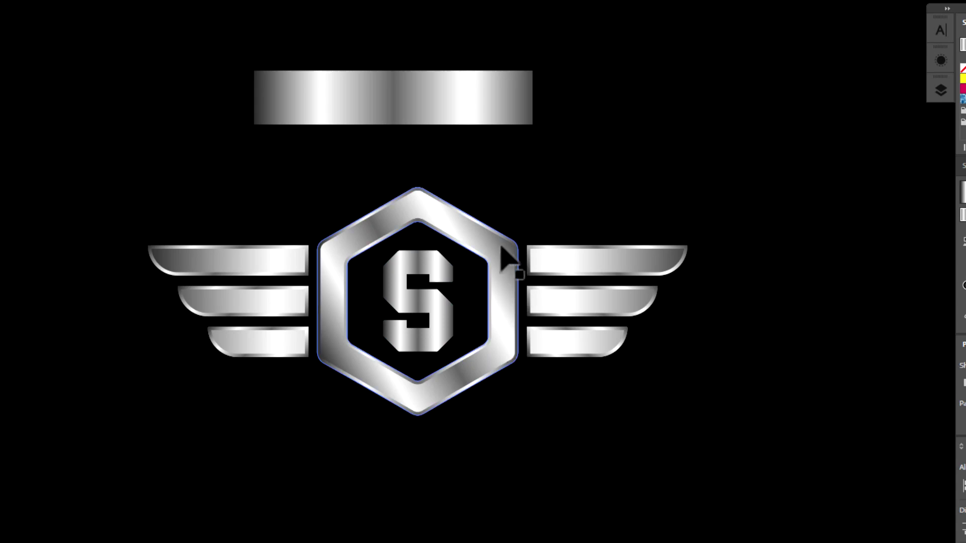
pyautogui.click(503, 248)
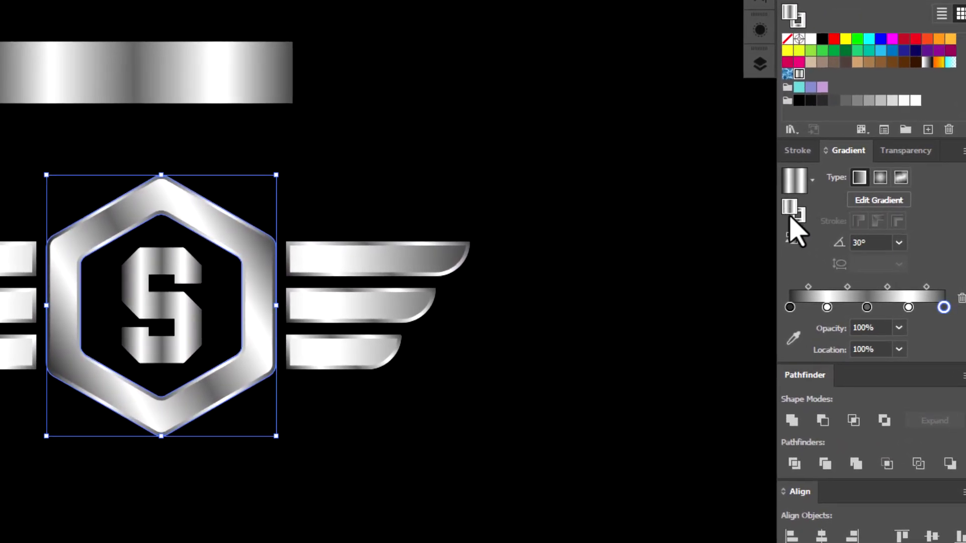
pyautogui.click(880, 242)
pyautogui.write('90')
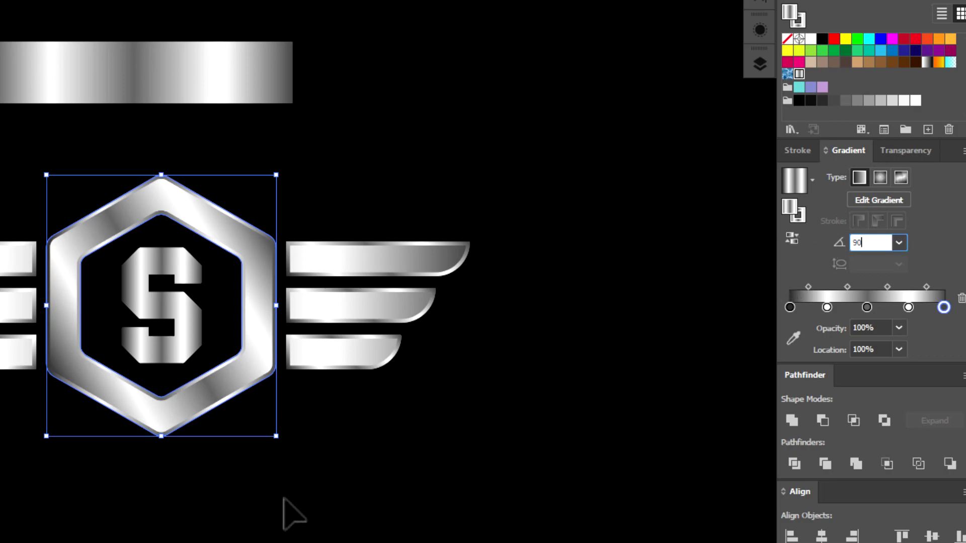
pyautogui.press('Return')
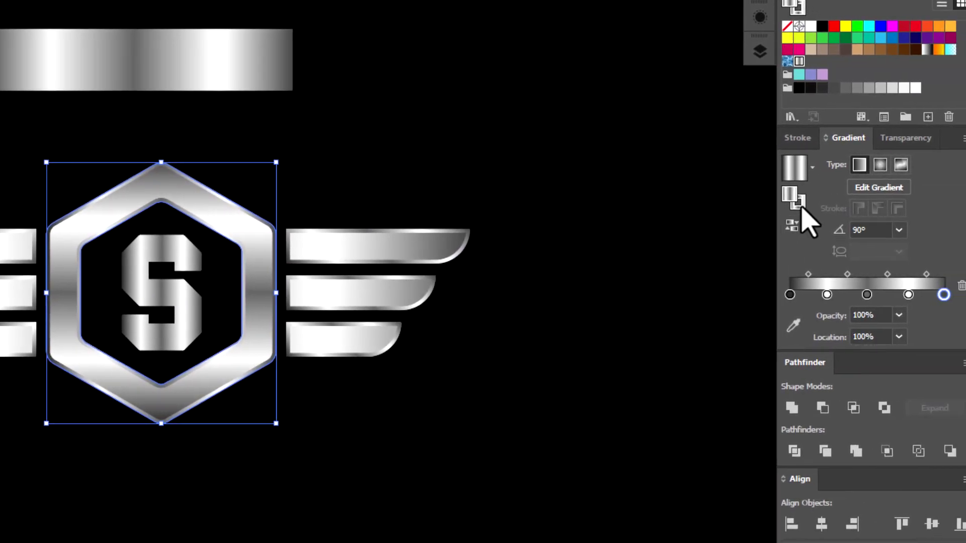
# - Angle the hexagon ring's stroke gradient at 45°
pyautogui.click(803, 210)
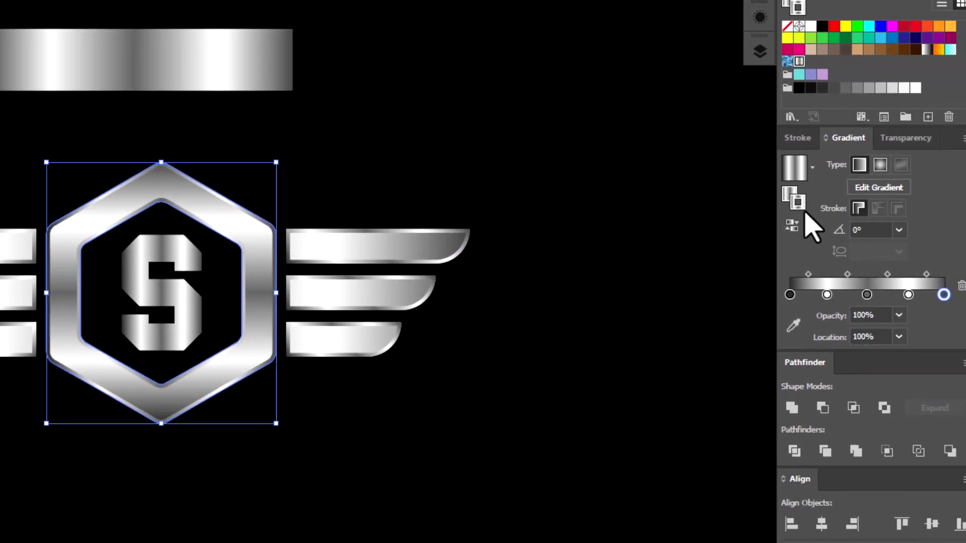
pyautogui.click(868, 229)
pyautogui.write('45')
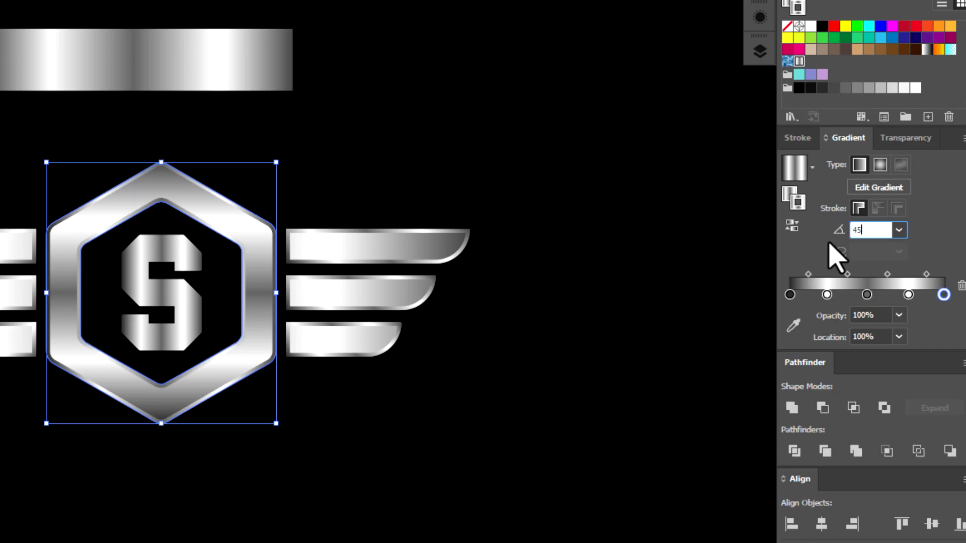
pyautogui.click(310, 413)
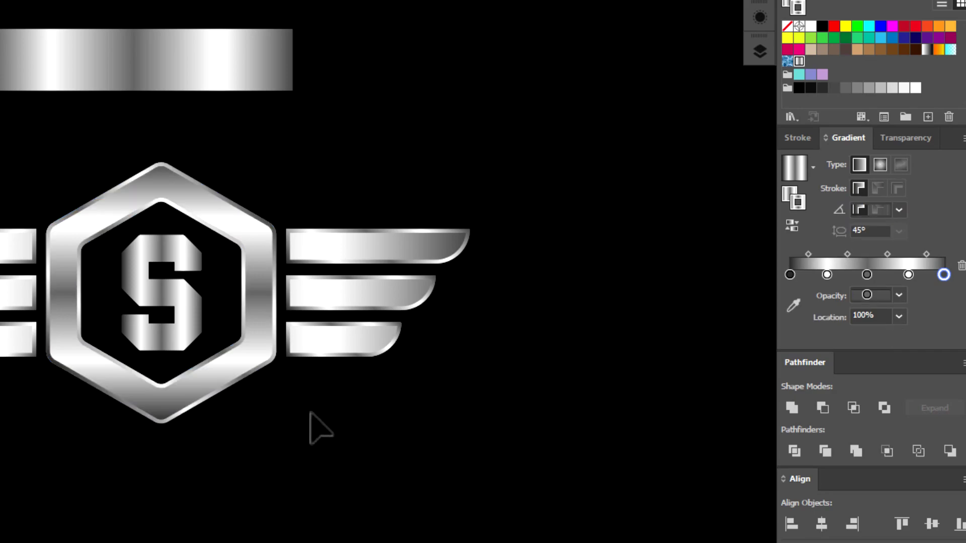
pyautogui.click(197, 310)
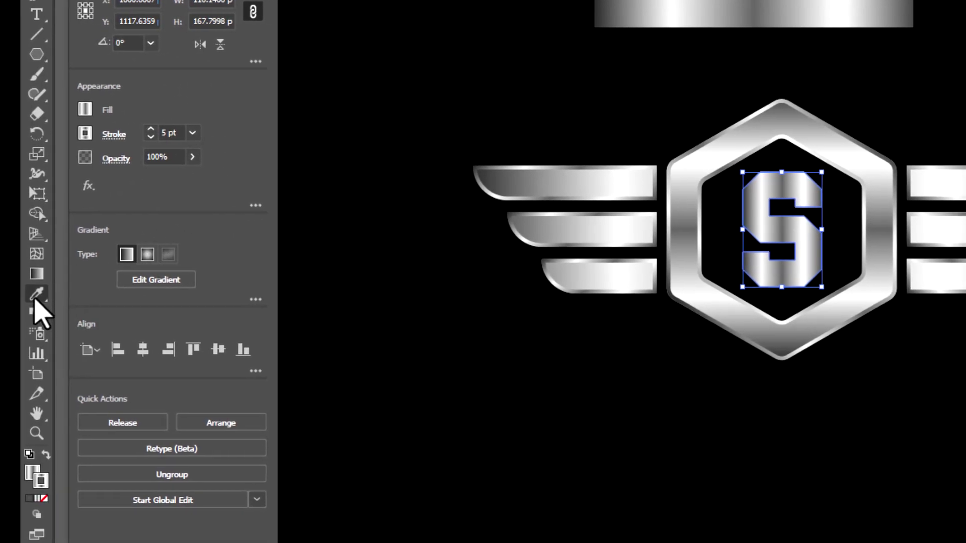
# - Eyedrop the hexagon's gradient styling onto the S and set its angle to 45°
pyautogui.click(44, 294)
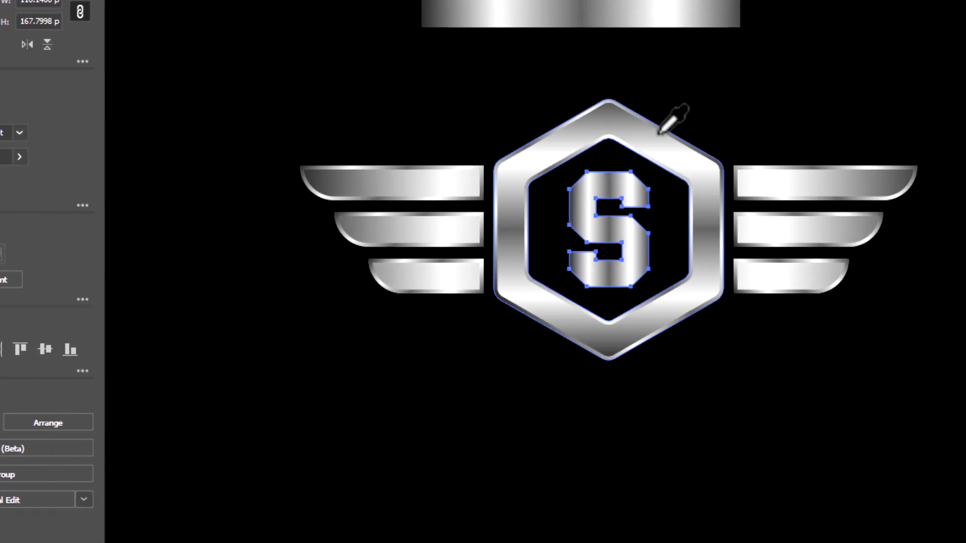
pyautogui.click(629, 146)
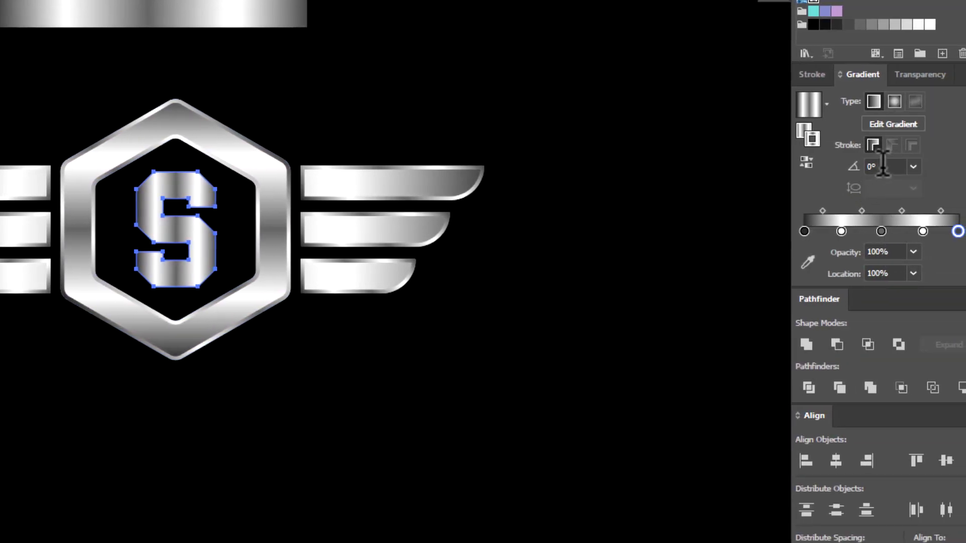
pyautogui.click(883, 166)
pyautogui.write('45')
pyautogui.press('Return')
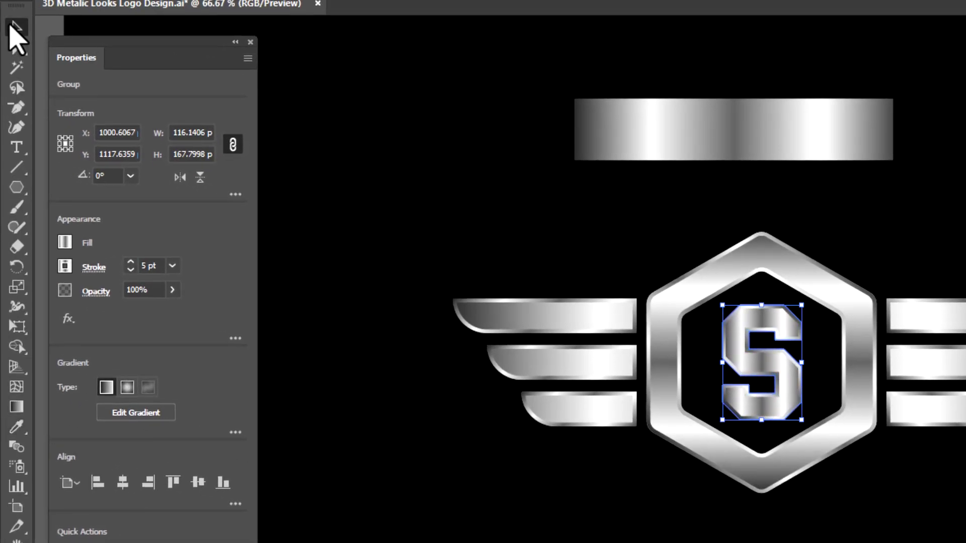
pyautogui.click(362, 179)
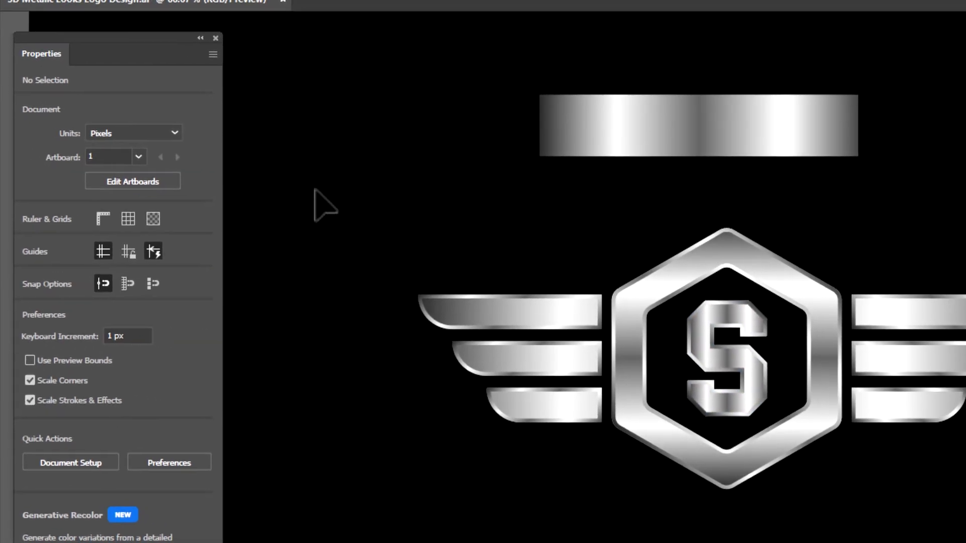
# - Delete the spare gradient bar above the logo
pyautogui.moveTo(325, 205); pyautogui.dragTo(733, 363)
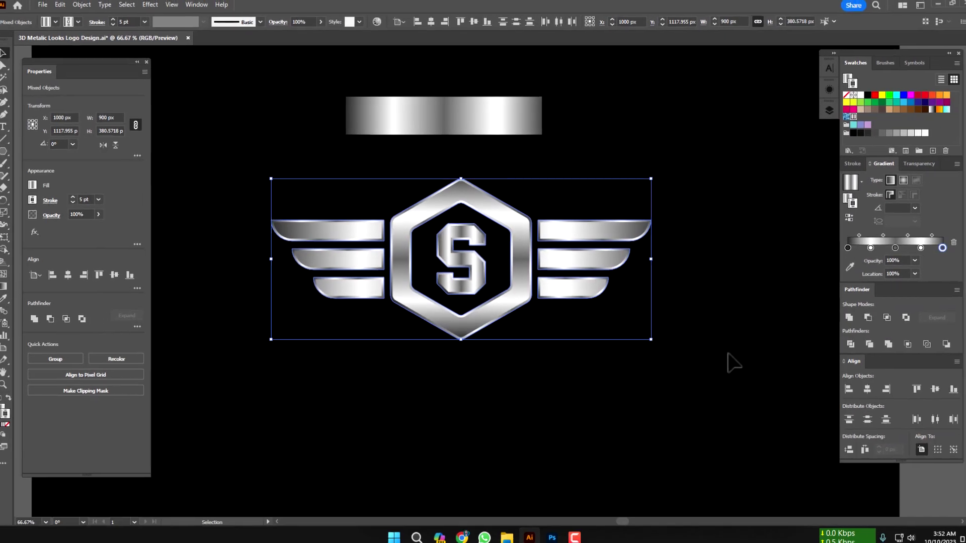
pyautogui.click(514, 177)
pyautogui.press('Delete')
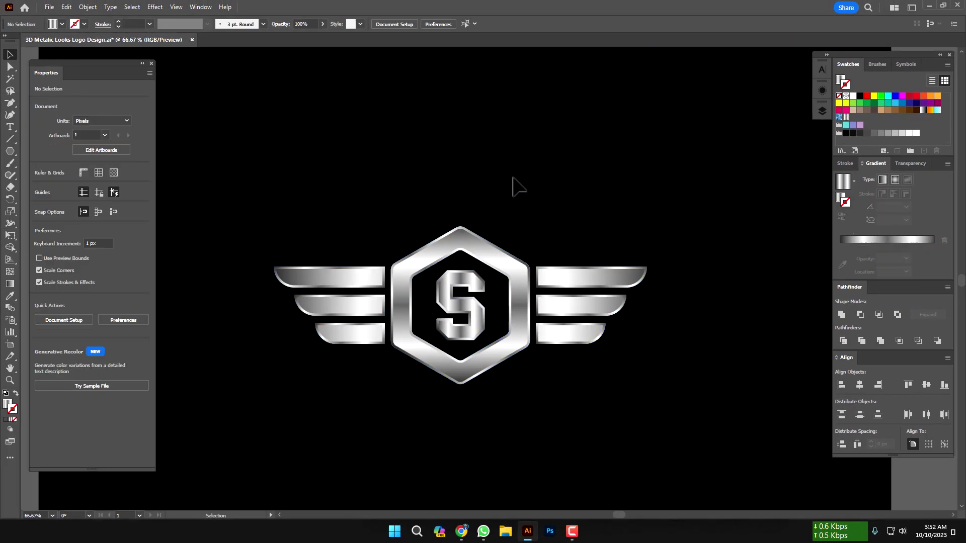
# - Zoom to 100% with the logo centred and select the S letter
pyautogui.moveTo(361, 262); pyautogui.dragTo(660, 417)
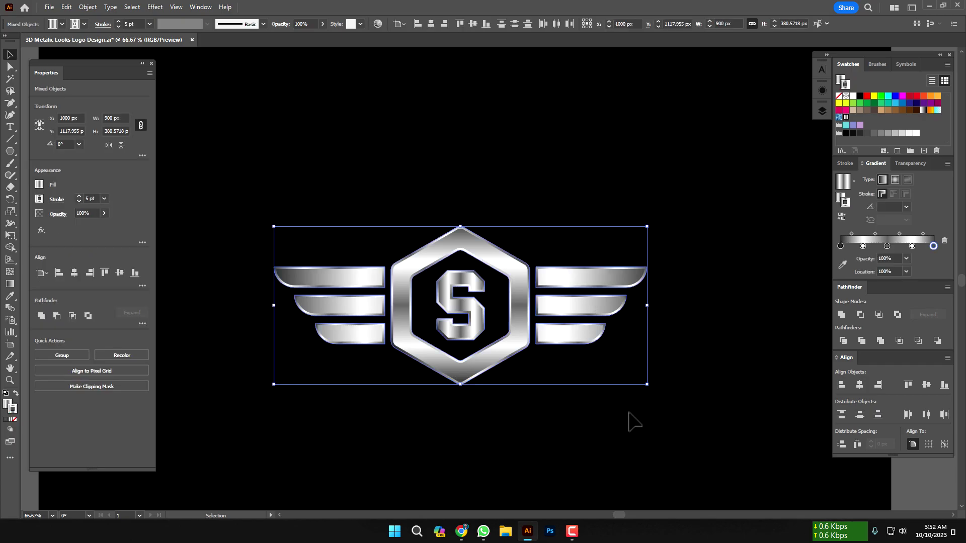
pyautogui.hotkey('ctrl', '1')
pyautogui.moveTo(527, 312); pyautogui.dragTo(600, 330)
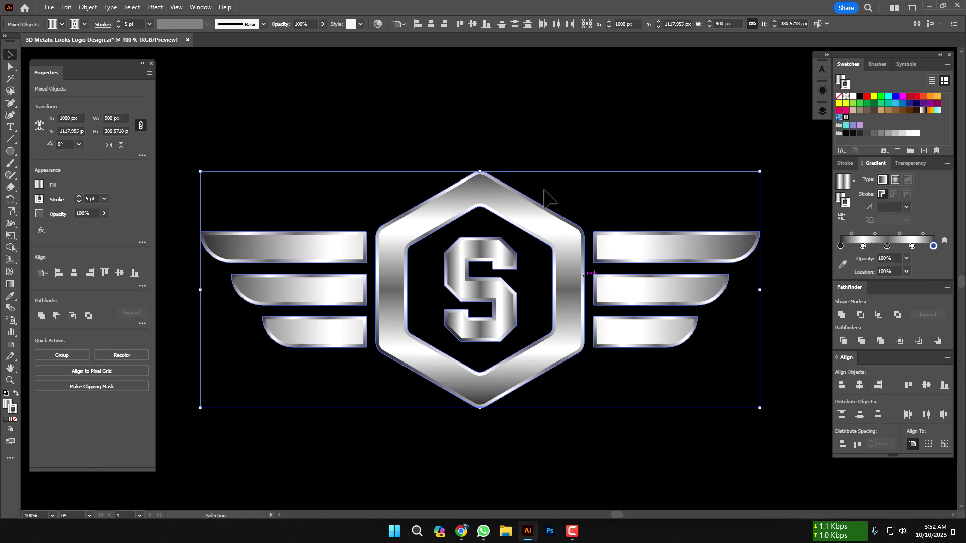
pyautogui.click(551, 194)
pyautogui.click(505, 260)
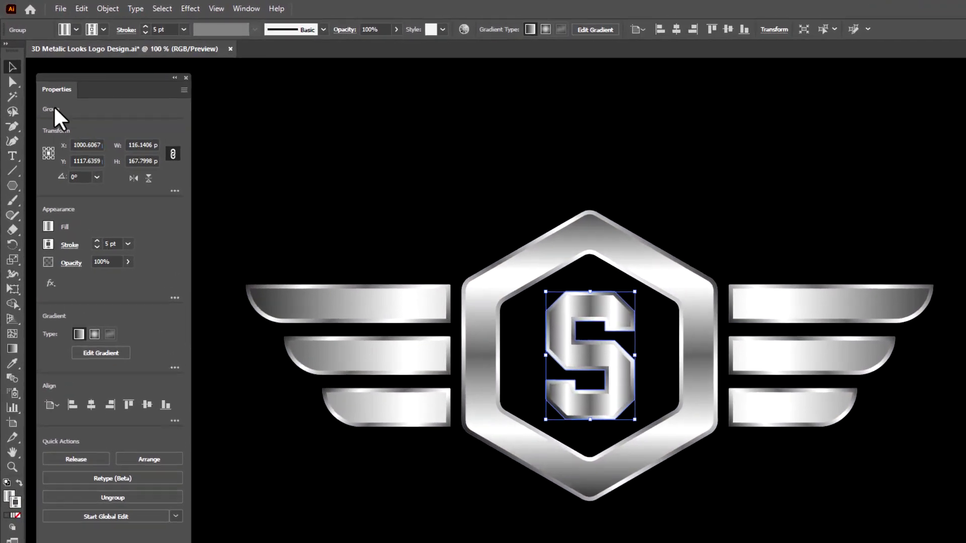
pyautogui.scroll(5, 554, 282)
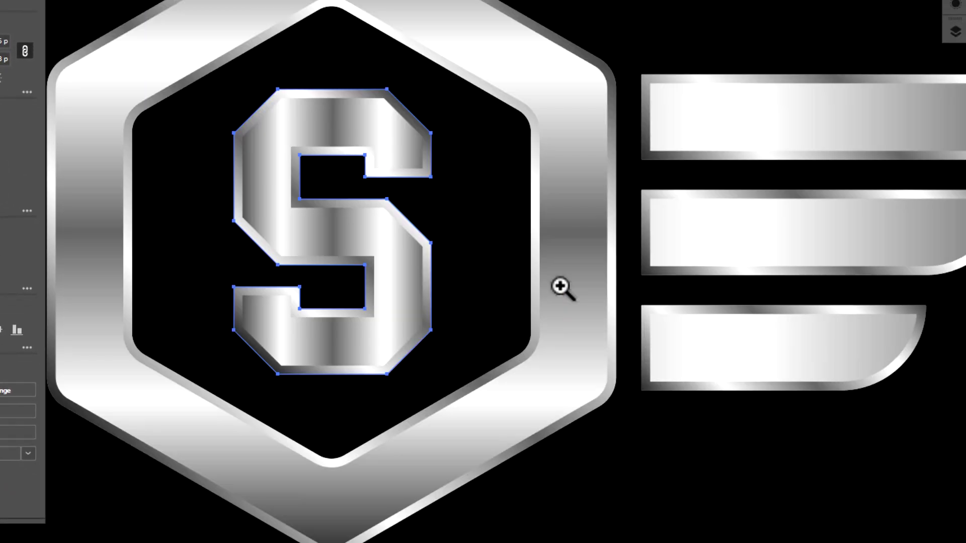
# - Round the S letter's inner corners to about 6.45 px radius, then recentre the whole logo in view
pyautogui.moveTo(506, 232); pyautogui.dragTo(511, 244)
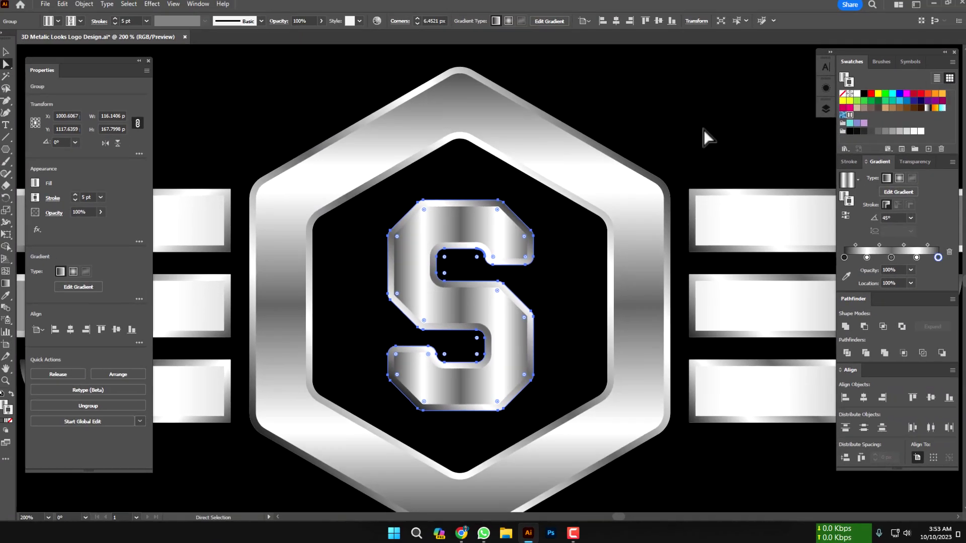
pyautogui.click(702, 132)
pyautogui.press('z')
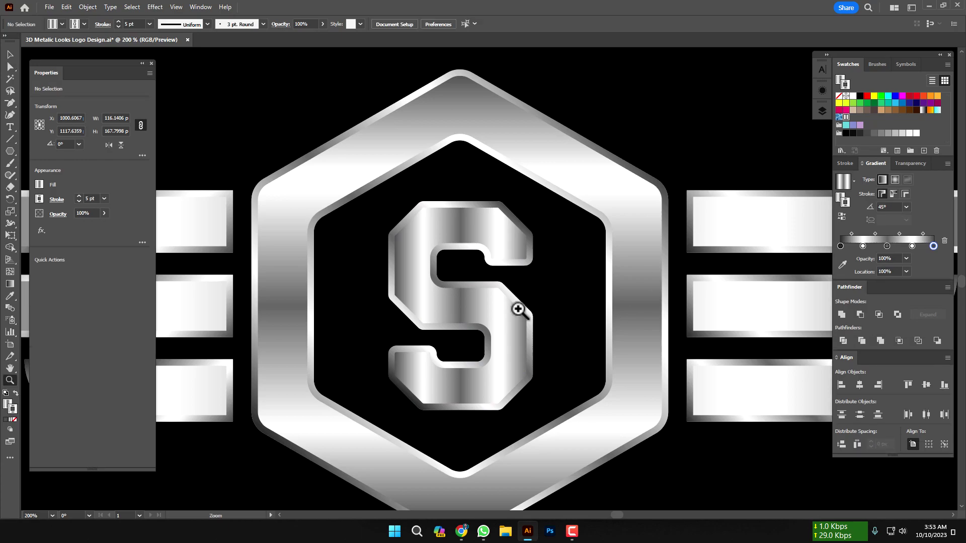
pyautogui.scroll(-3, 503, 322)
pyautogui.click(478, 289)
pyautogui.moveTo(479, 289); pyautogui.dragTo(528, 328)
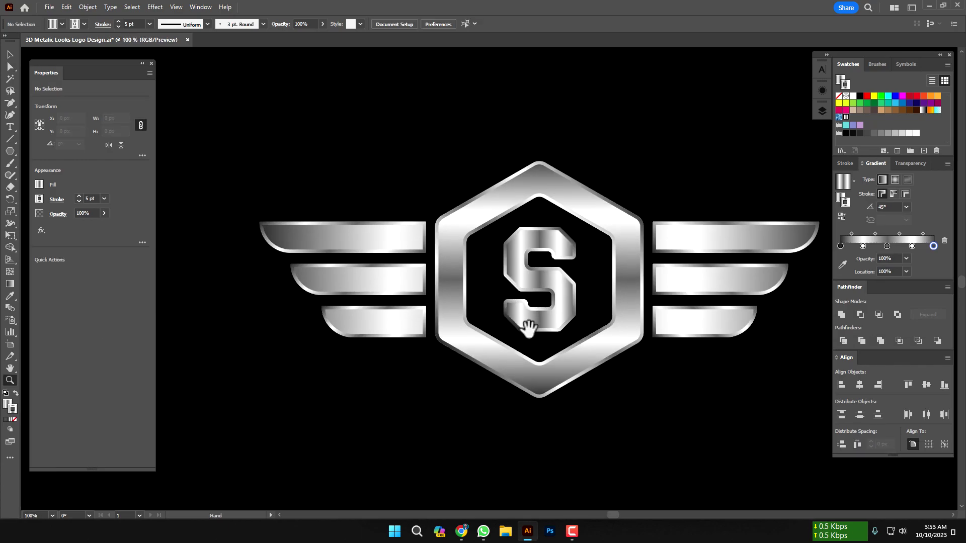
pyautogui.hscroll(2, 621, 157)
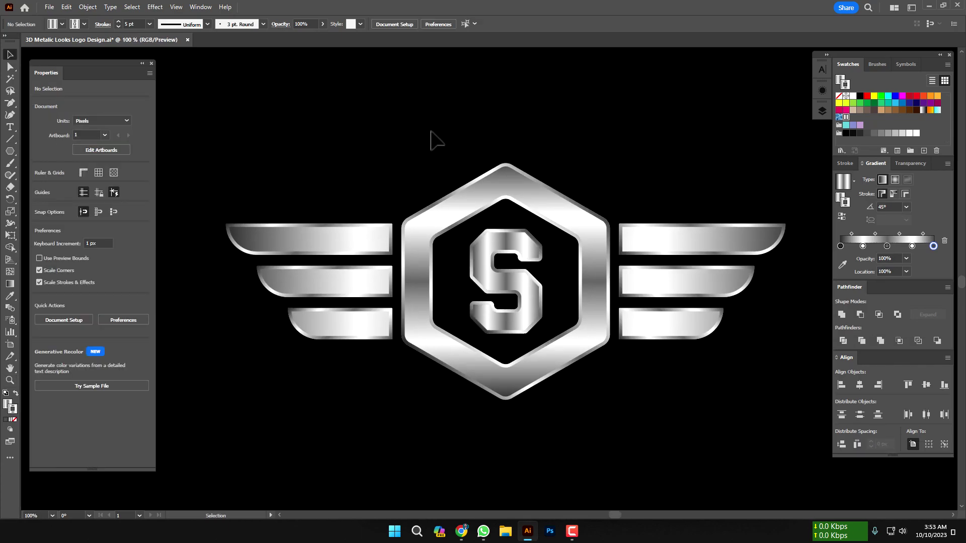